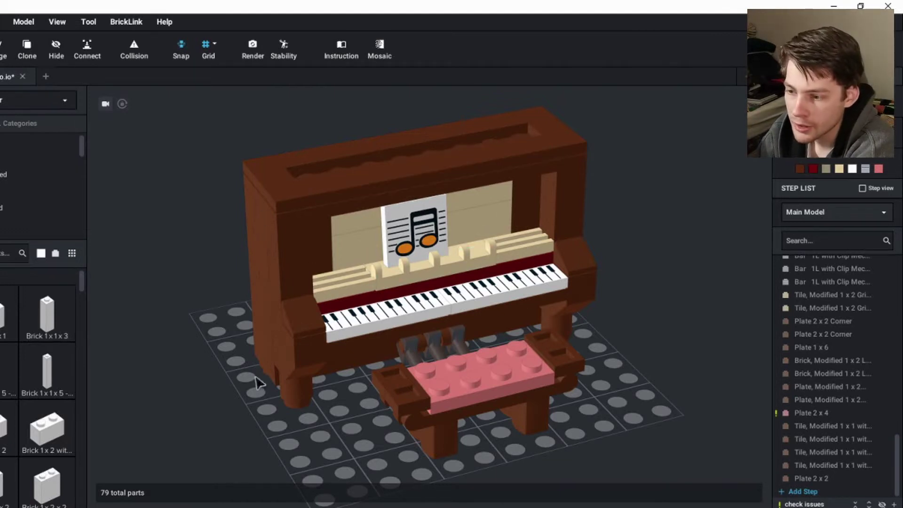
# Zoom out from the finished piano model and bring up the Rebrickable home page in the browser
pyautogui.scroll(-2, 229, 389)
pyautogui.click(117, 507)
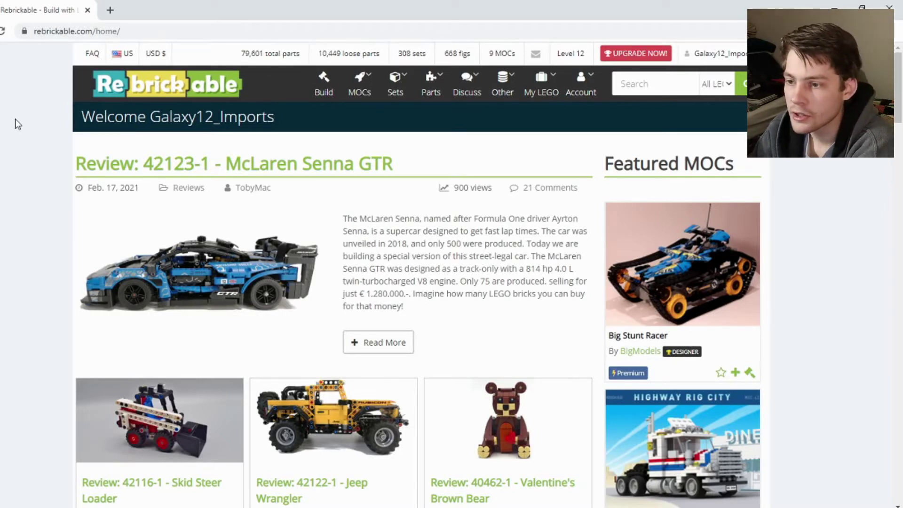
# Start a new MOC submission from the MOCs menu and look over the empty Step 1 Description form
pyautogui.moveTo(723, 55)
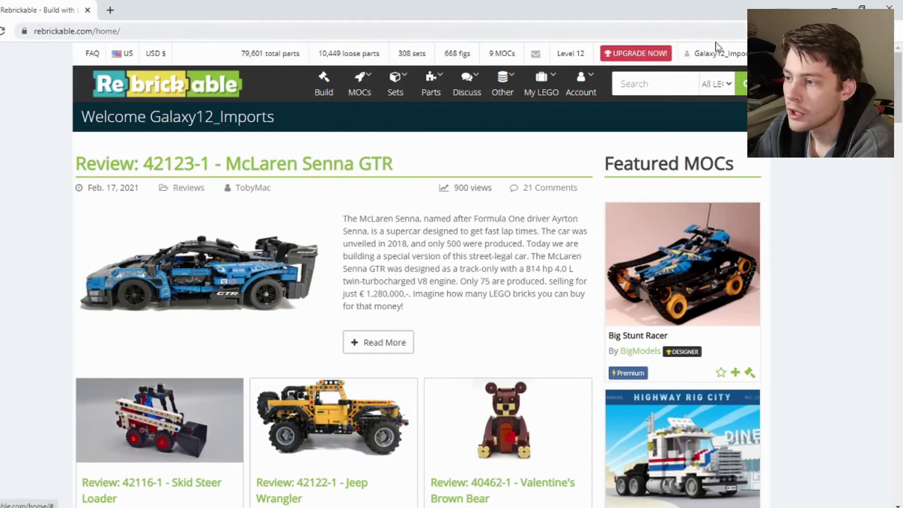
pyautogui.moveTo(364, 84)
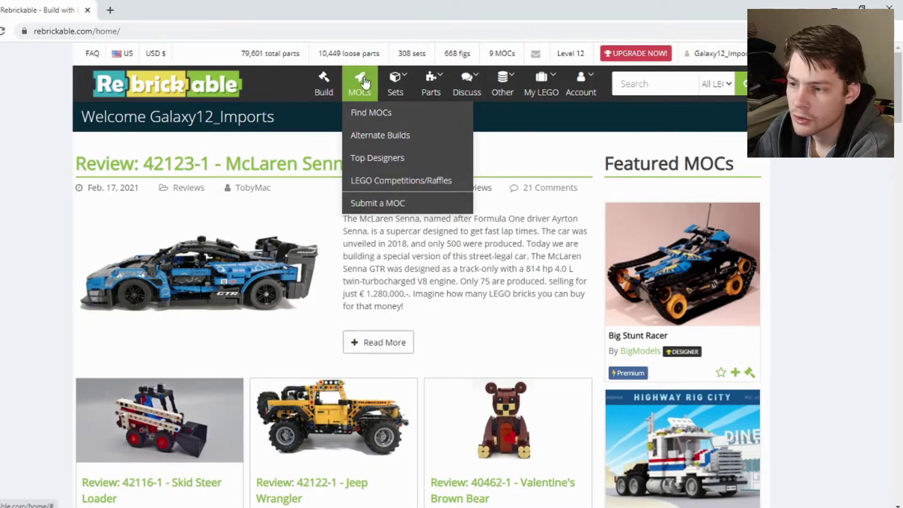
pyautogui.click(376, 202)
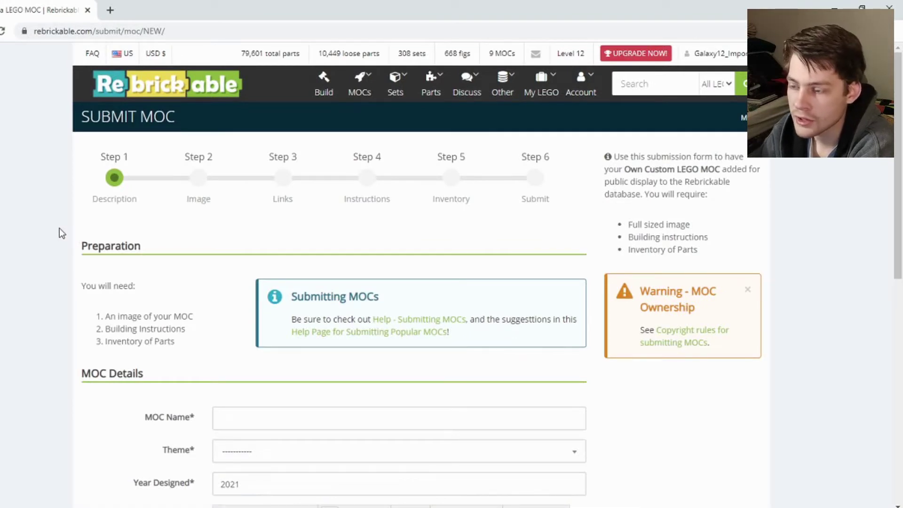
pyautogui.scroll(-4, 37, 236)
pyautogui.scroll(4, 61, 250)
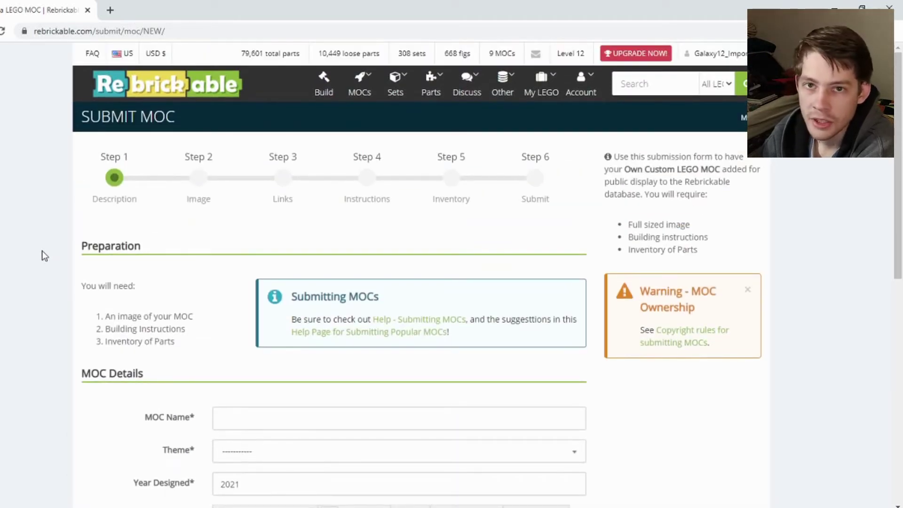
pyautogui.scroll(-3, 38, 254)
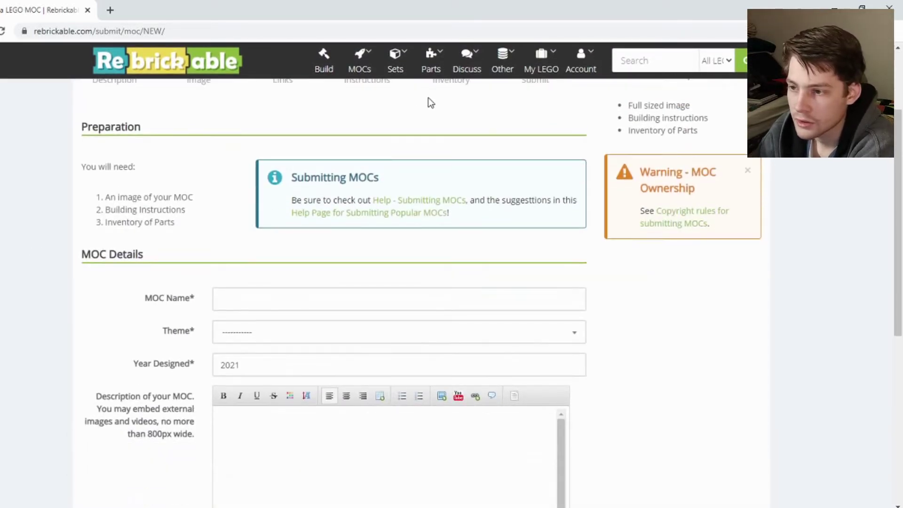
pyautogui.scroll(3, 442, 122)
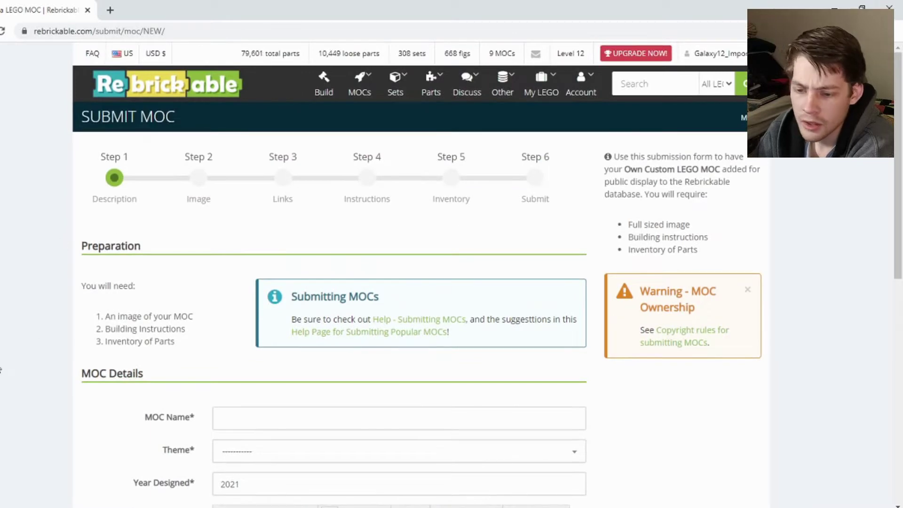
pyautogui.hotkey('alt', 'Tab')
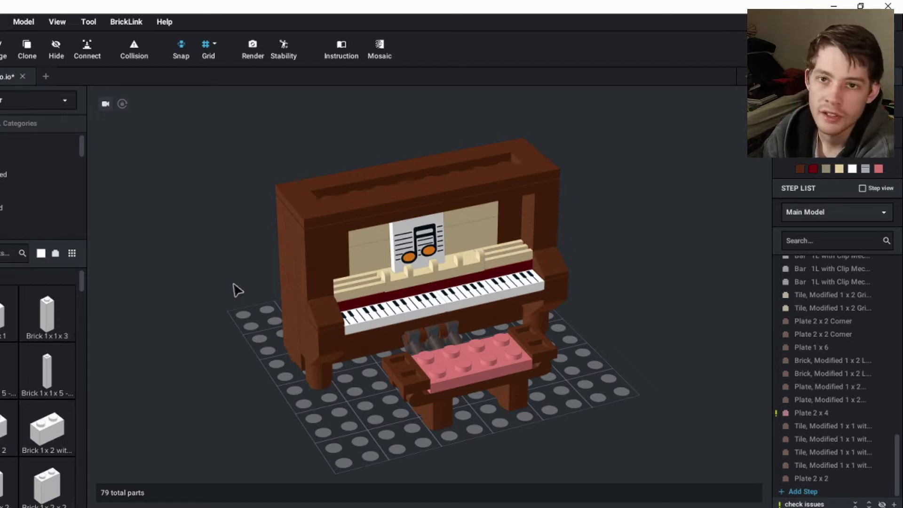
pyautogui.scroll(1, 228, 304)
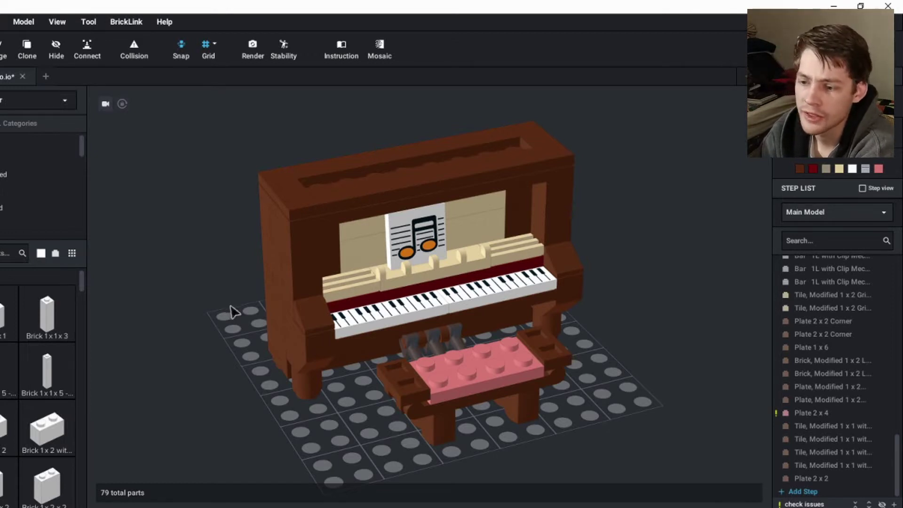
pyautogui.moveTo(241, 334); pyautogui.dragTo(477, 329, button='right')
pyautogui.moveTo(603, 317); pyautogui.dragTo(620, 352, button='right')
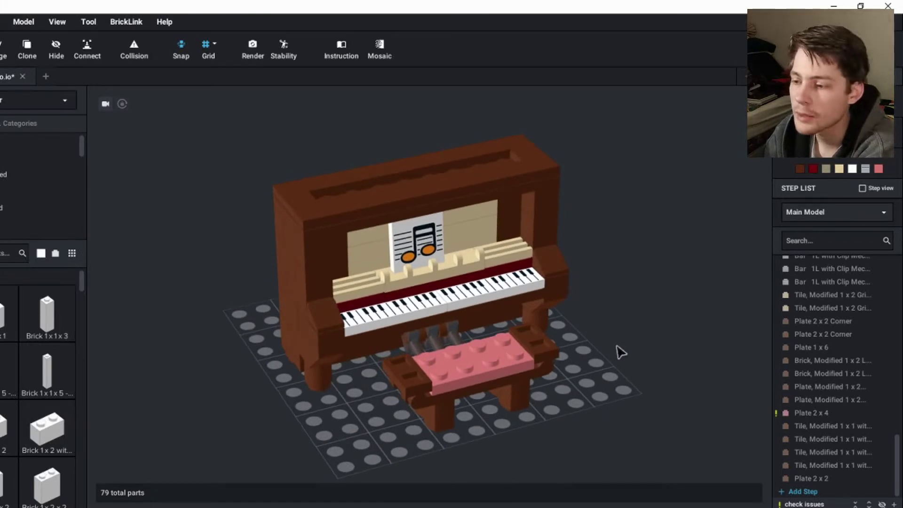
pyautogui.moveTo(613, 350); pyautogui.dragTo(625, 350, button='right')
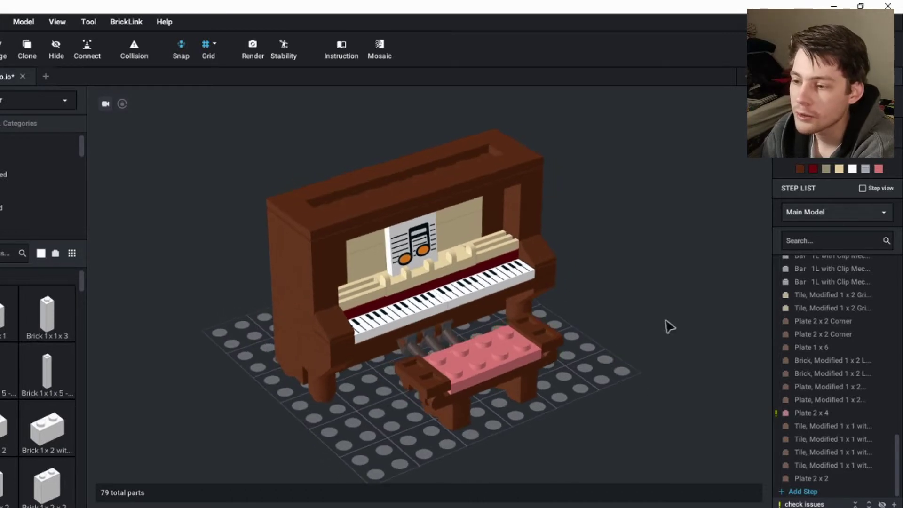
# Filter the parts list to warnings and select the flagged pink Plate 2 x 4 bench top
pyautogui.click(804, 504)
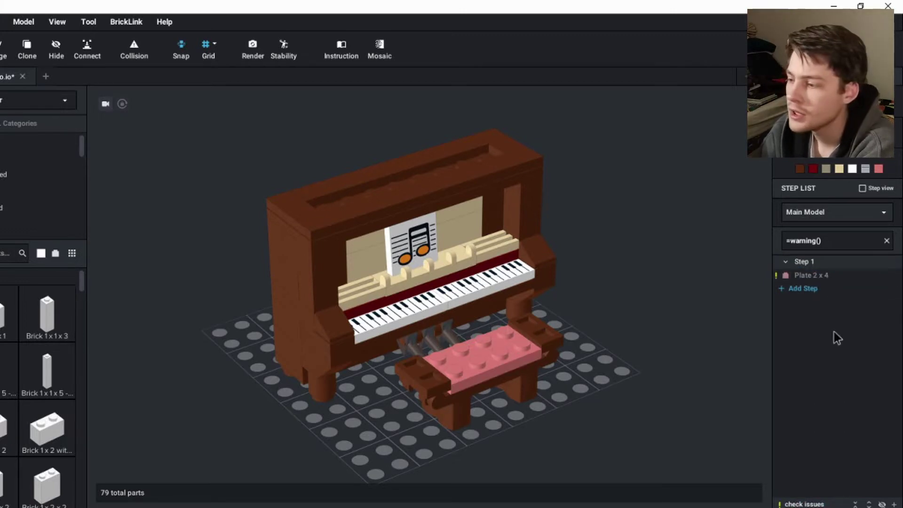
pyautogui.click(813, 276)
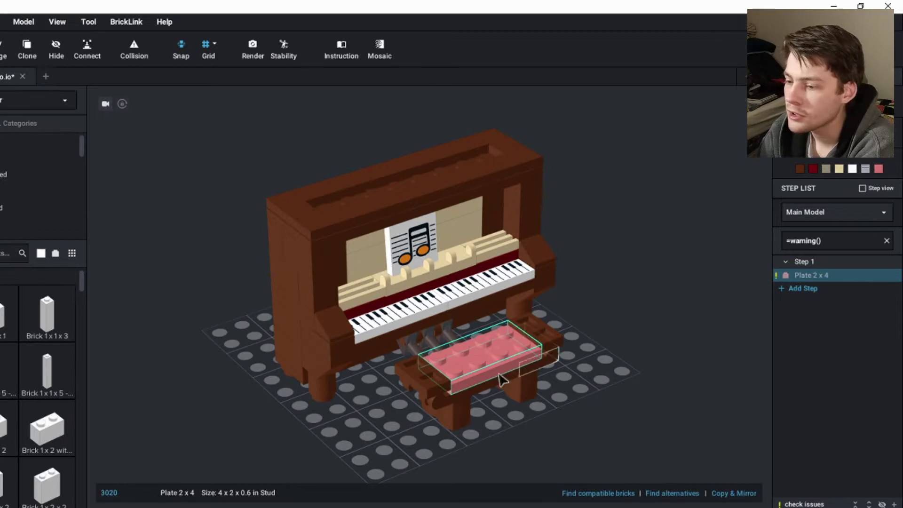
pyautogui.moveTo(628, 371); pyautogui.dragTo(619, 379, button='right')
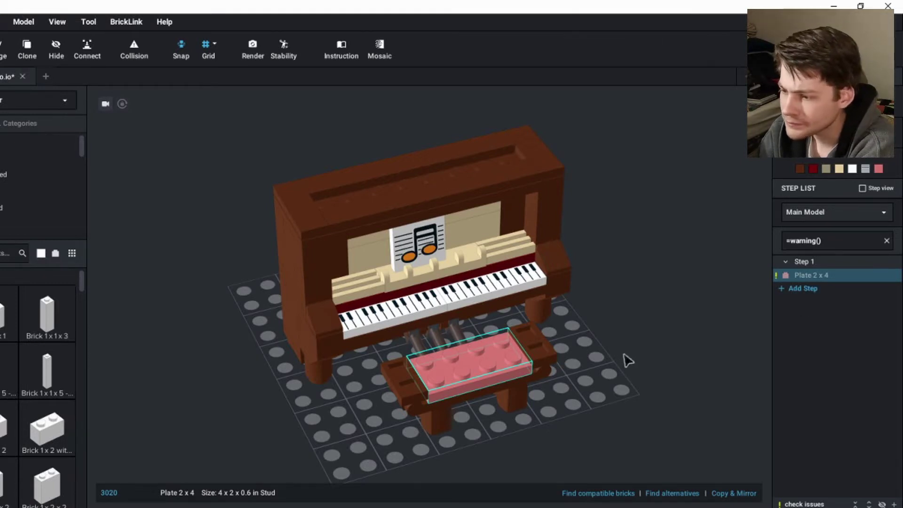
pyautogui.moveTo(624, 363); pyautogui.dragTo(618, 359, button='right')
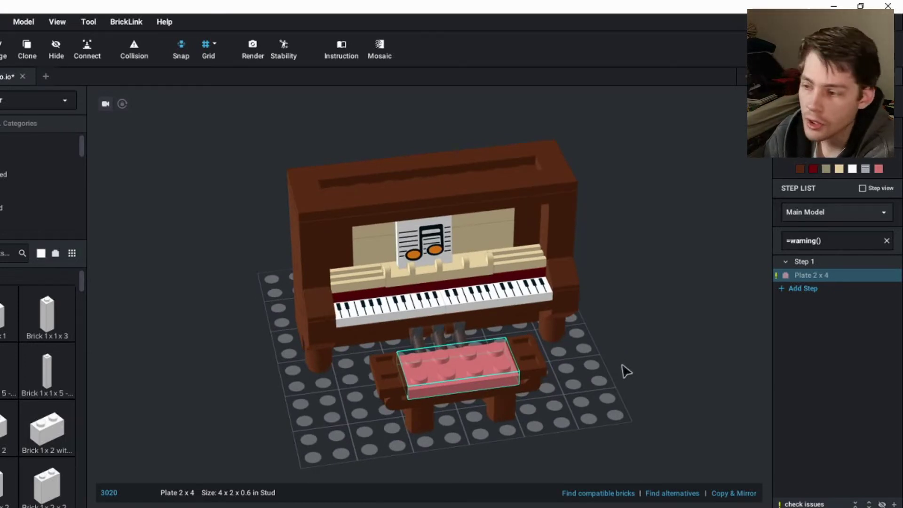
pyautogui.moveTo(625, 372); pyautogui.dragTo(630, 371, button='right')
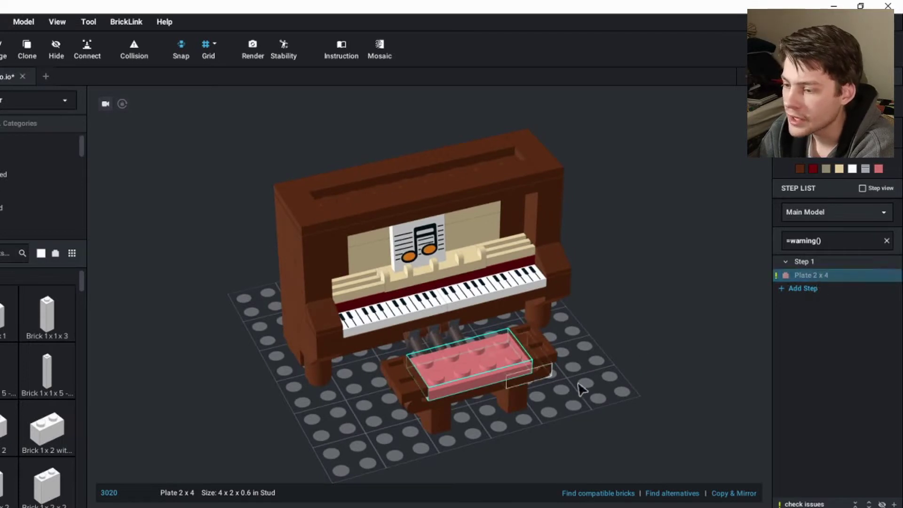
# Recolour the Plate 2 x 4 bench top dark red and clear the warning filter
pyautogui.click(580, 389)
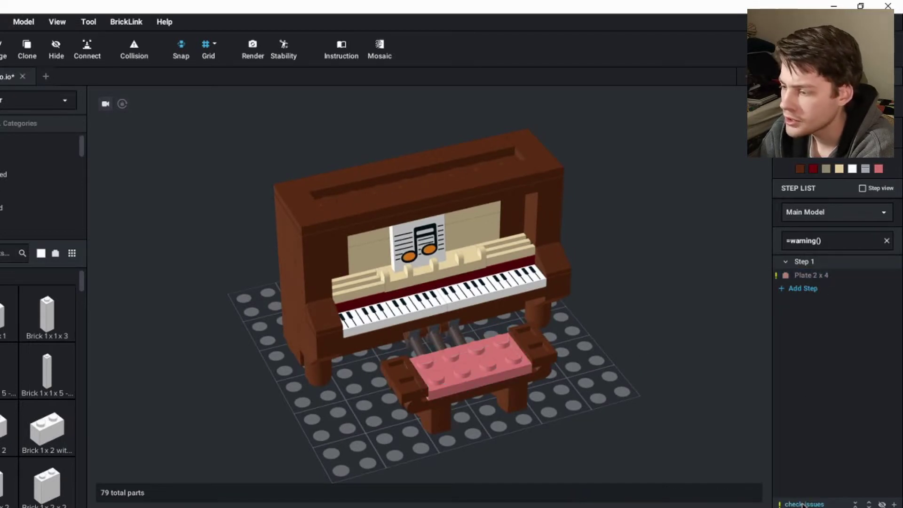
pyautogui.click(483, 377)
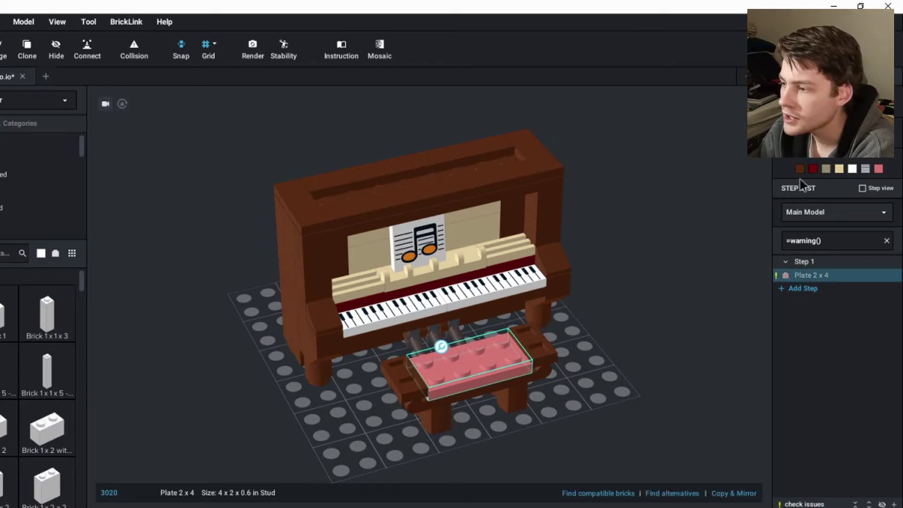
pyautogui.click(813, 168)
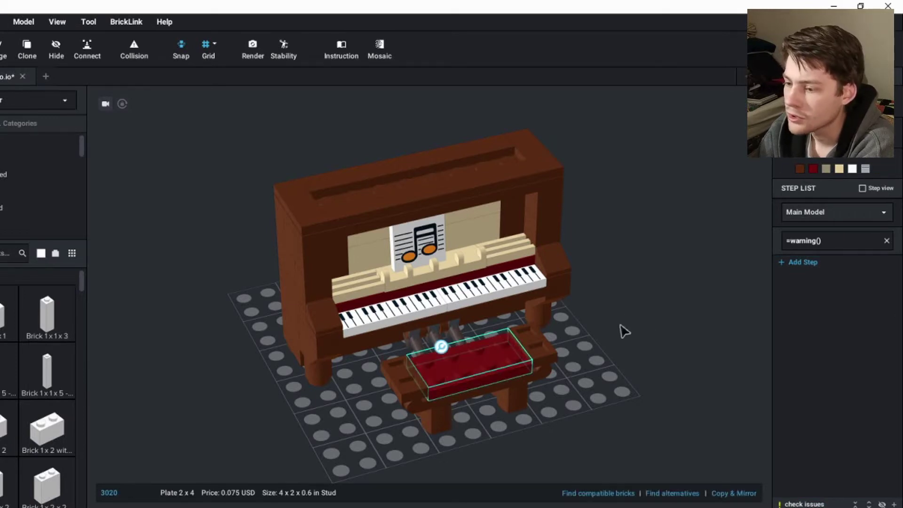
pyautogui.click(655, 350)
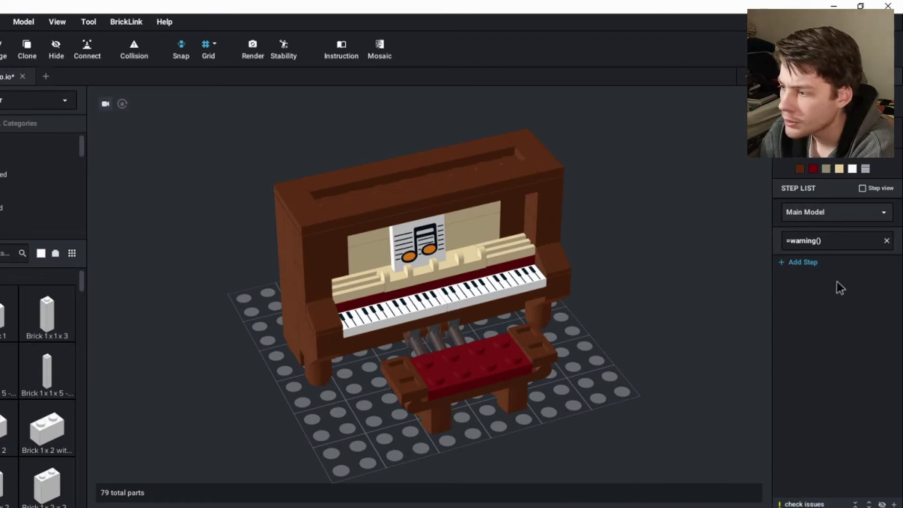
pyautogui.click(886, 242)
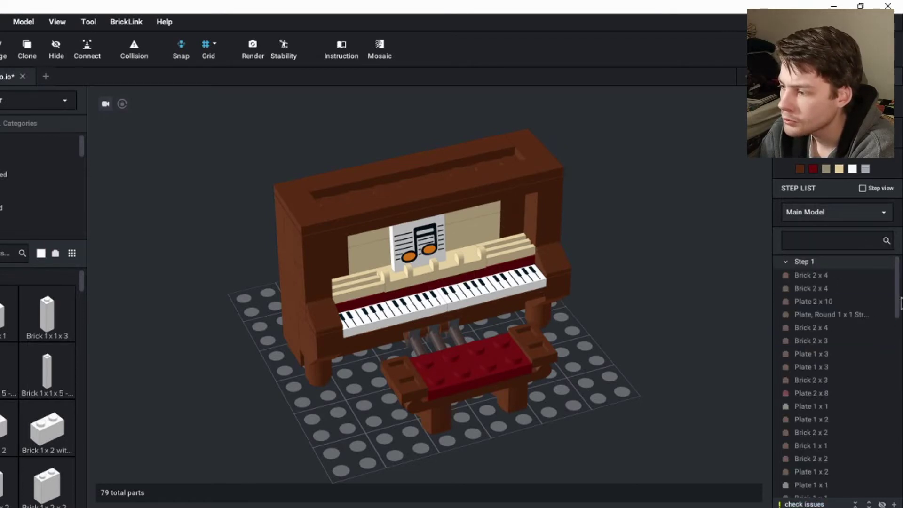
pyautogui.moveTo(898, 296)
pyautogui.mouseDown()
pyautogui.moveTo(901, 455)
pyautogui.moveTo(901, 287)
pyautogui.mouseUp()
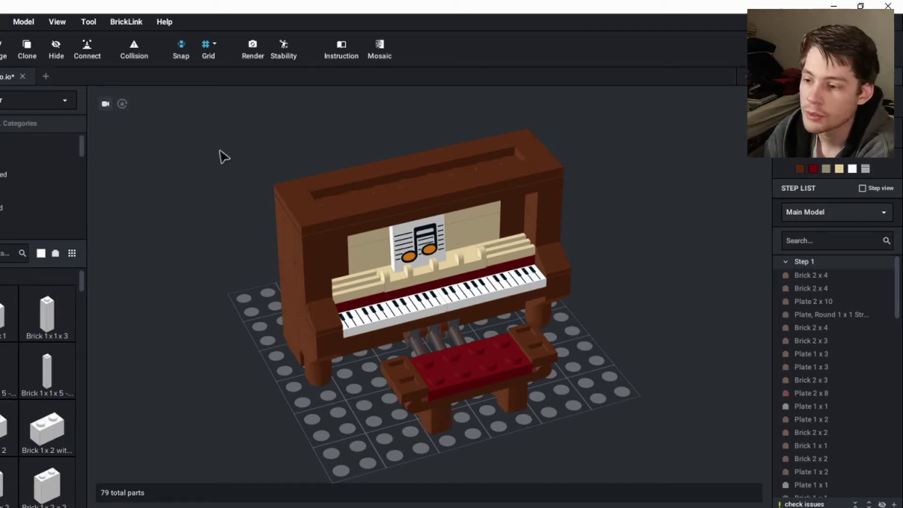
# Save the recoloured 79-part piano model and frame the view for a render
pyautogui.moveTo(217, 248); pyautogui.dragTo(226, 250, button='right')
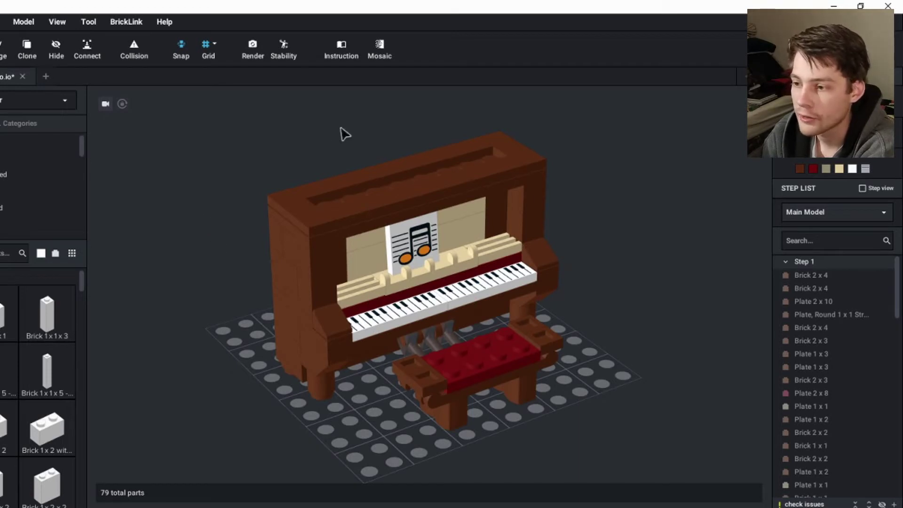
pyautogui.moveTo(653, 241); pyautogui.dragTo(649, 250, button='right')
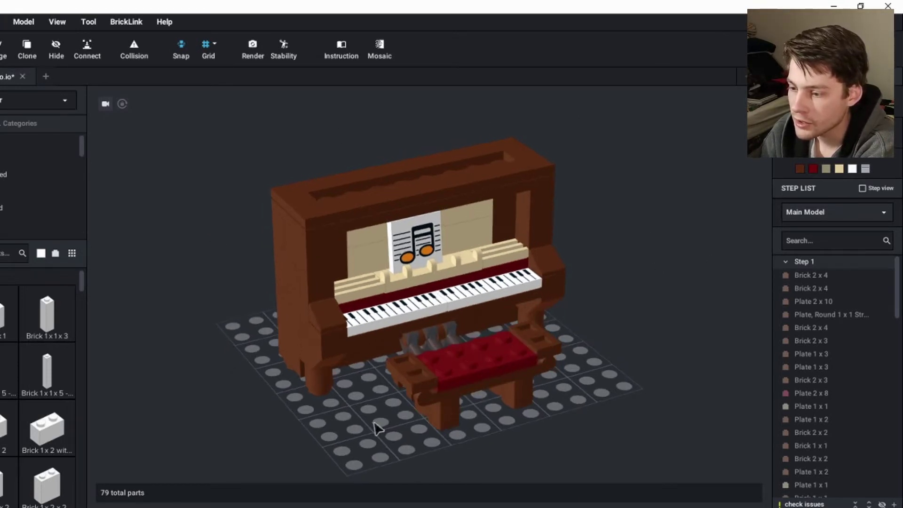
pyautogui.moveTo(376, 427); pyautogui.dragTo(607, 382, button='right')
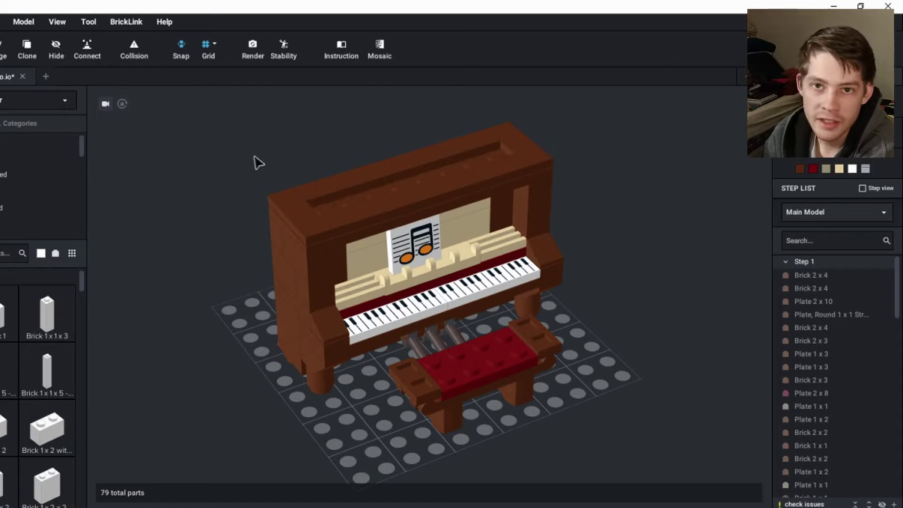
pyautogui.moveTo(236, 216); pyautogui.dragTo(234, 217, button='right')
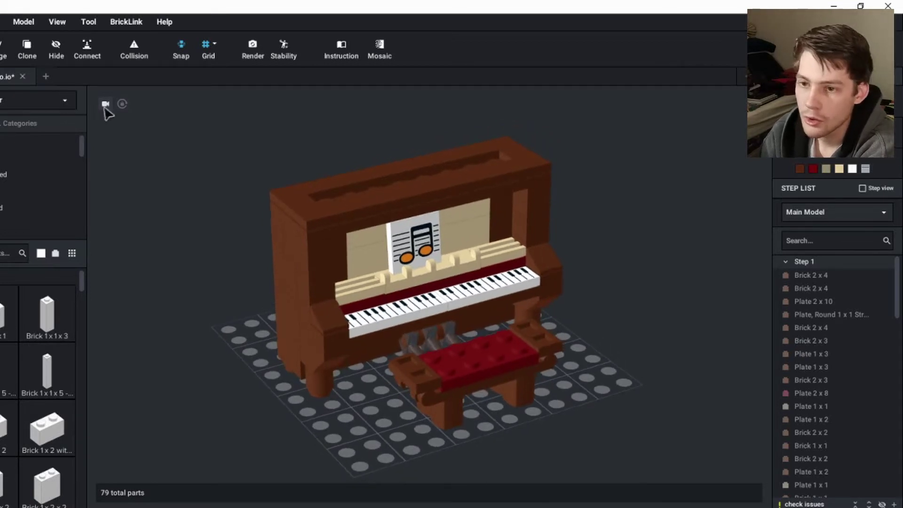
pyautogui.click(3, 21)
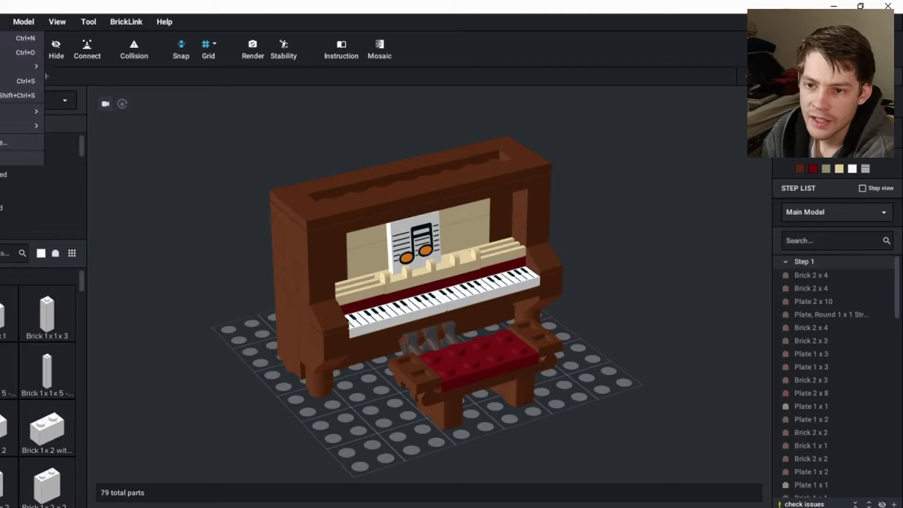
pyautogui.click(95, 109)
pyautogui.moveTo(190, 161); pyautogui.dragTo(193, 163, button='right')
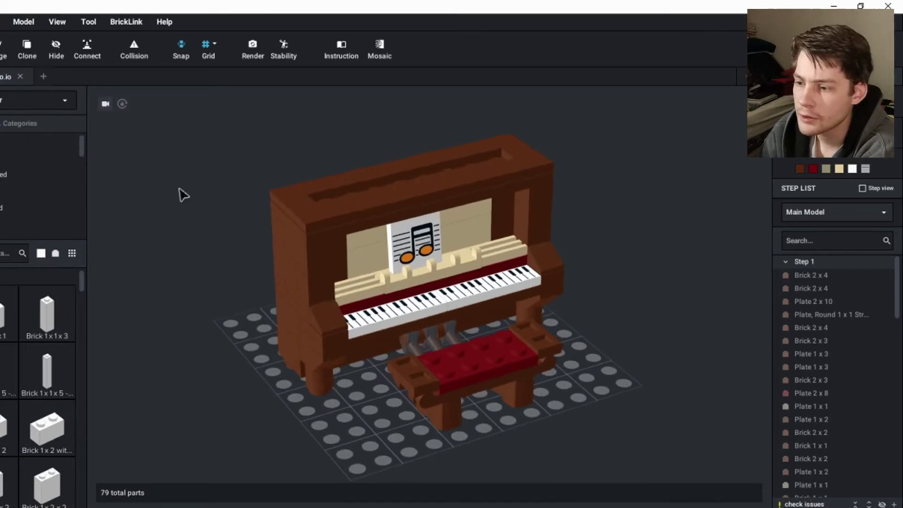
pyautogui.scroll(-2, 181, 198)
pyautogui.moveTo(233, 303); pyautogui.dragTo(233, 298, button='right')
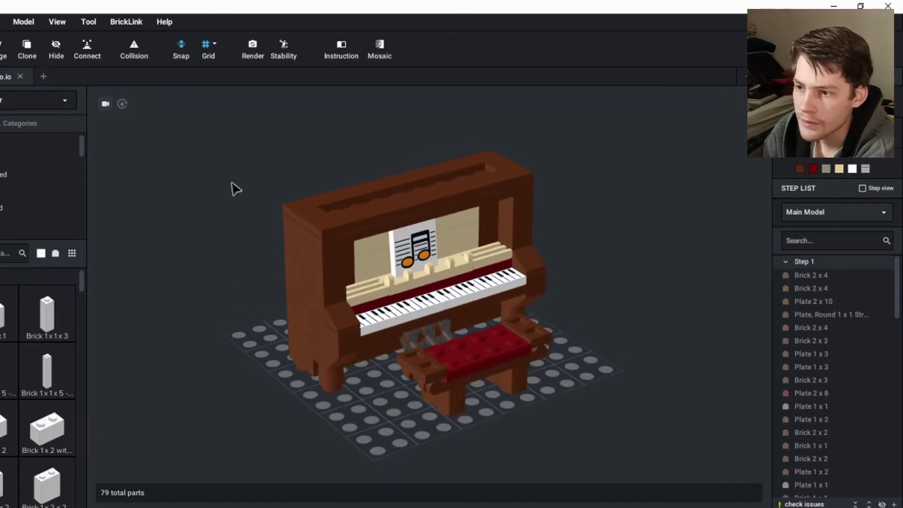
# Set up the piano and bench shot in Render Image for a 1600 x 1200 PNG
pyautogui.click(253, 56)
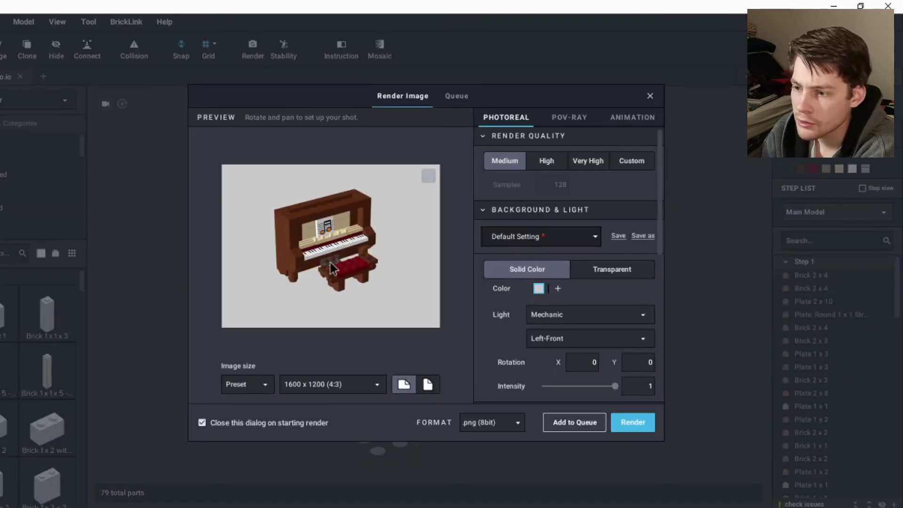
pyautogui.moveTo(335, 269)
pyautogui.mouseDown(button='right')
pyautogui.moveTo(350, 267)
pyautogui.moveTo(342, 256)
pyautogui.mouseUp(button='right')
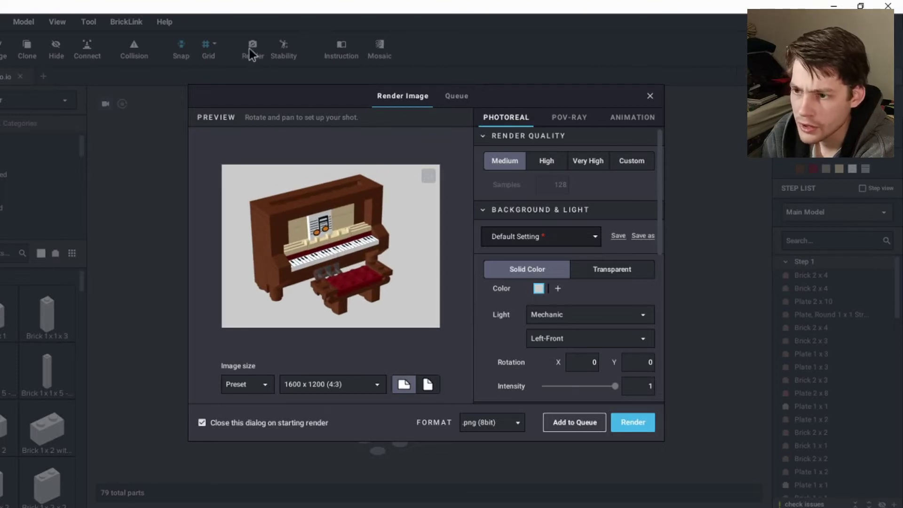
pyautogui.moveTo(489, 104)
pyautogui.mouseDown()
pyautogui.moveTo(504, 125)
pyautogui.moveTo(498, 119)
pyautogui.mouseUp()
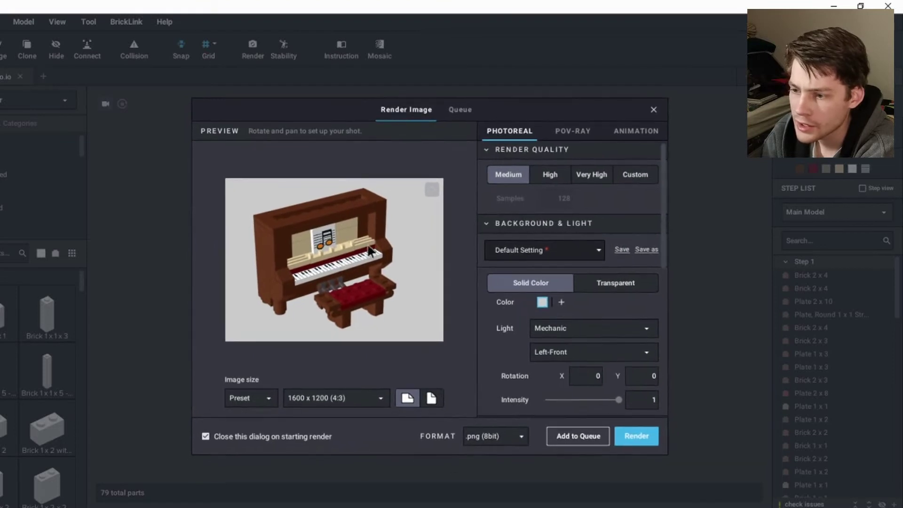
pyautogui.moveTo(335, 254)
pyautogui.mouseDown()
pyautogui.moveTo(335, 271)
pyautogui.moveTo(328, 268)
pyautogui.moveTo(345, 277)
pyautogui.moveTo(338, 268)
pyautogui.mouseUp()
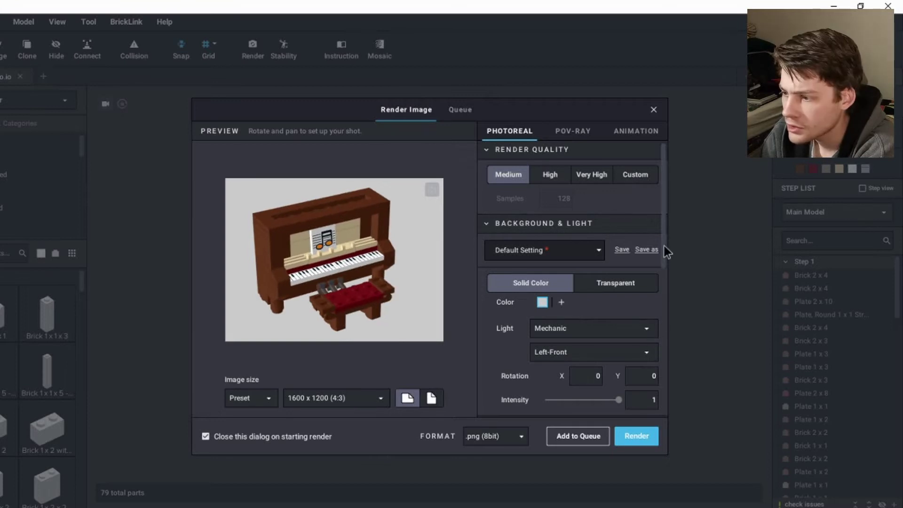
pyautogui.moveTo(664, 245); pyautogui.dragTo(665, 423)
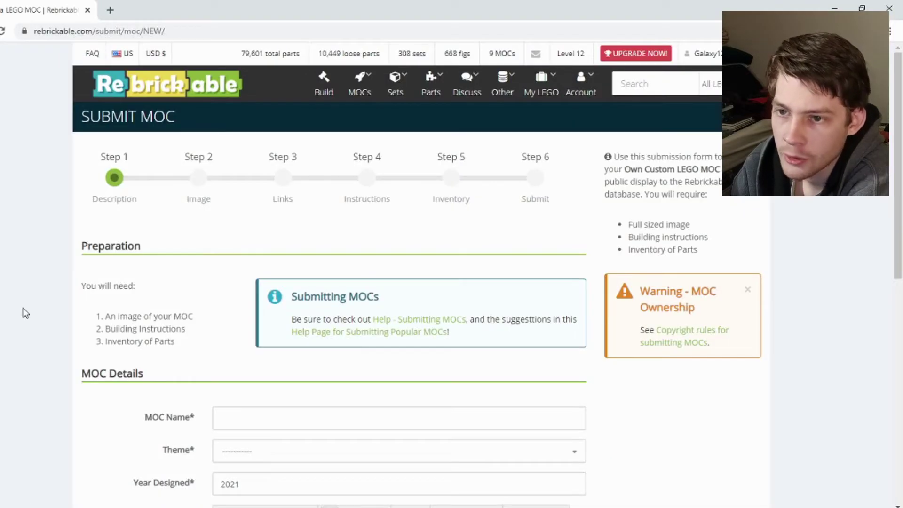
# Name the MOC 'Upright Piano & Bench' and set its theme to LEGO Ideas and CUUSOO
pyautogui.scroll(-3, 30, 304)
pyautogui.click(266, 298)
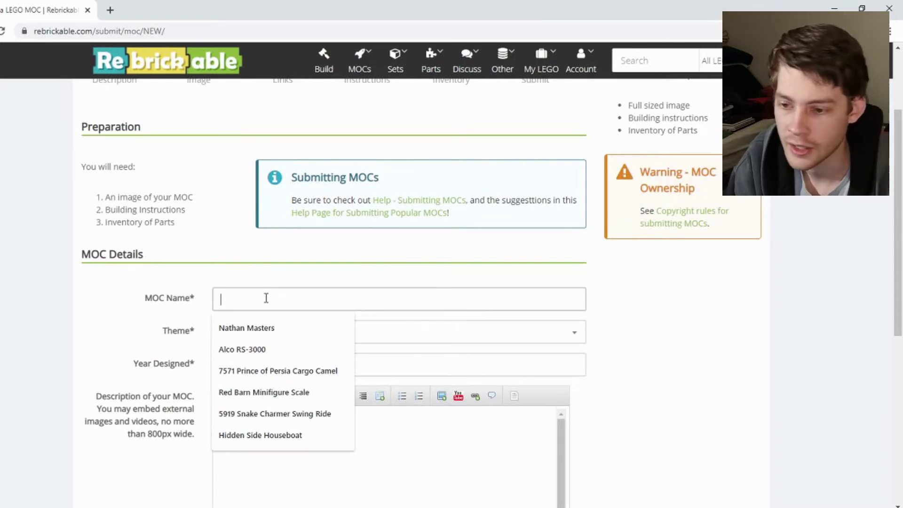
pyautogui.write('U')
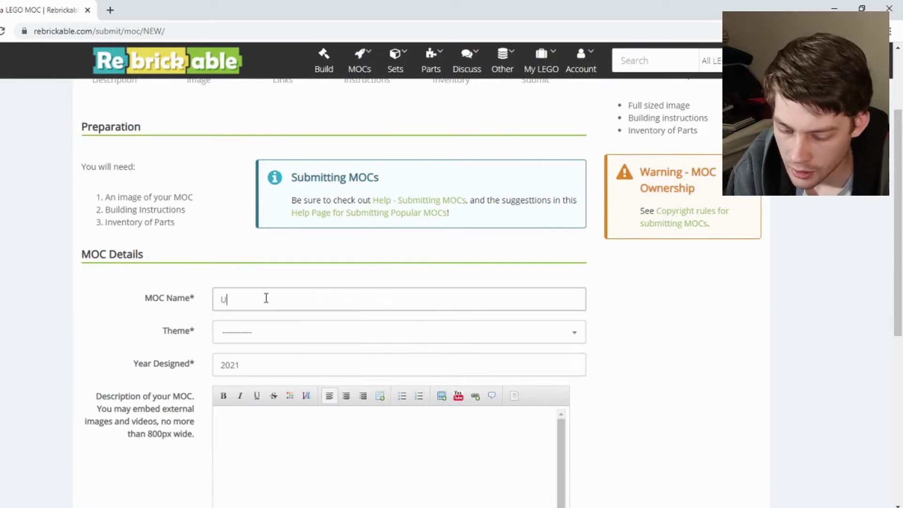
pyautogui.write('pright Piano')
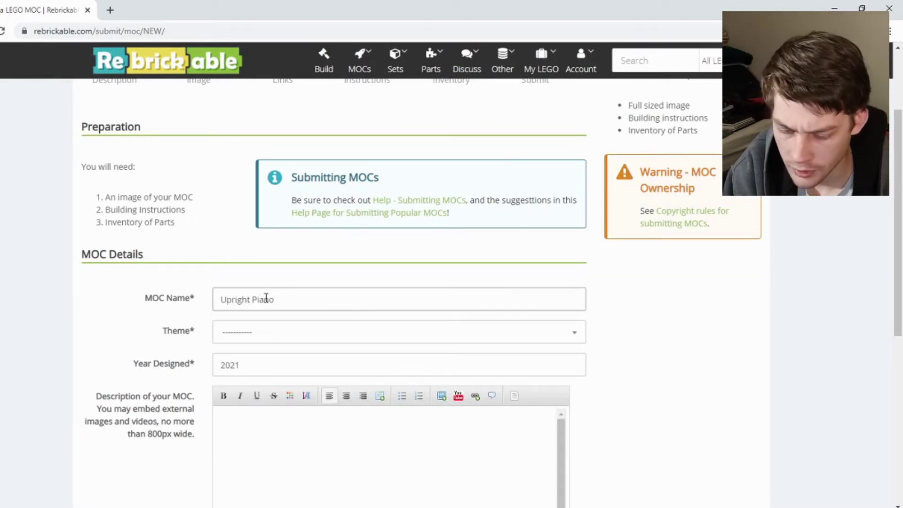
pyautogui.write(' & Bench')
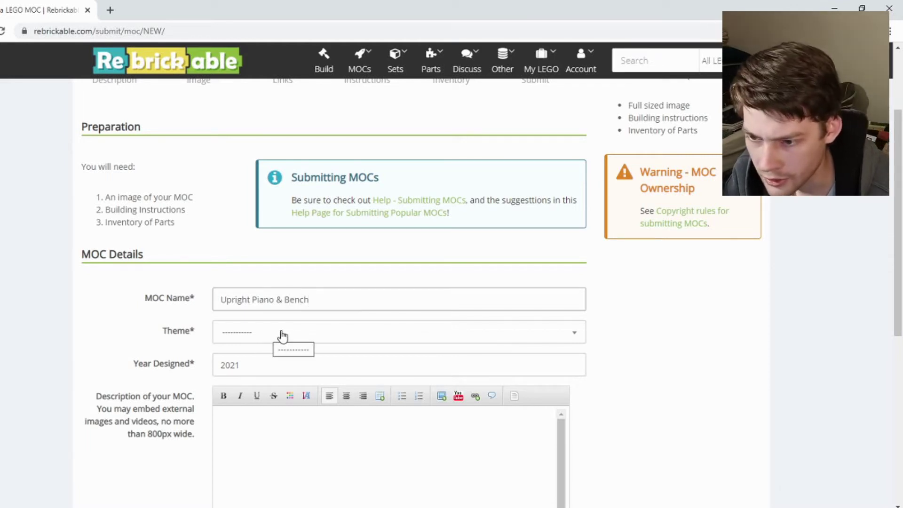
pyautogui.click(279, 336)
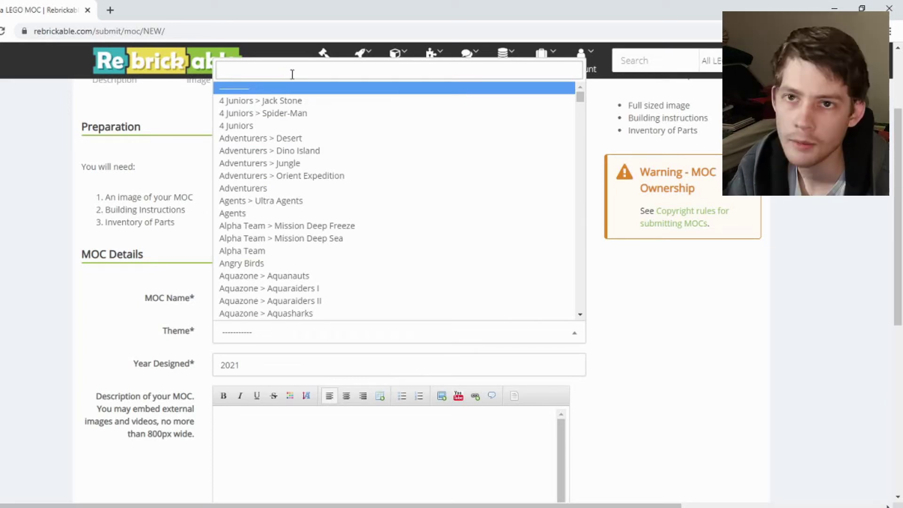
pyautogui.write('ideas')
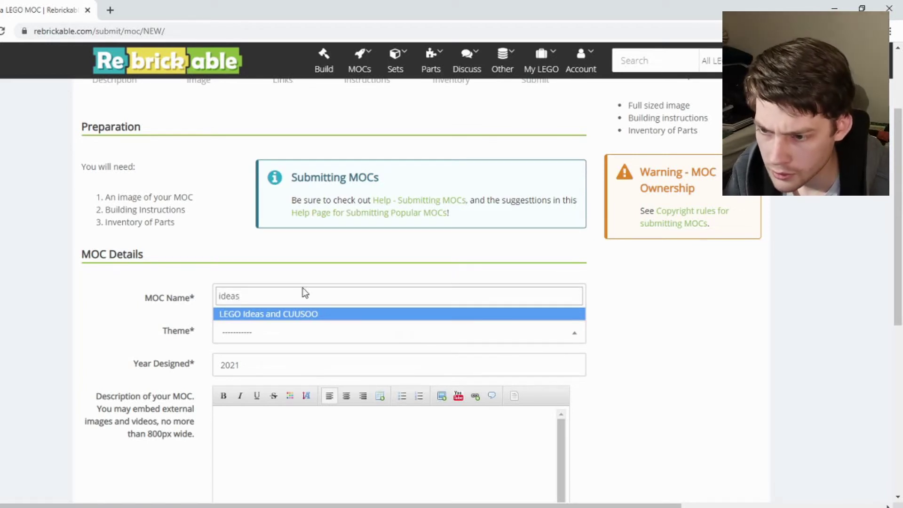
pyautogui.click(285, 314)
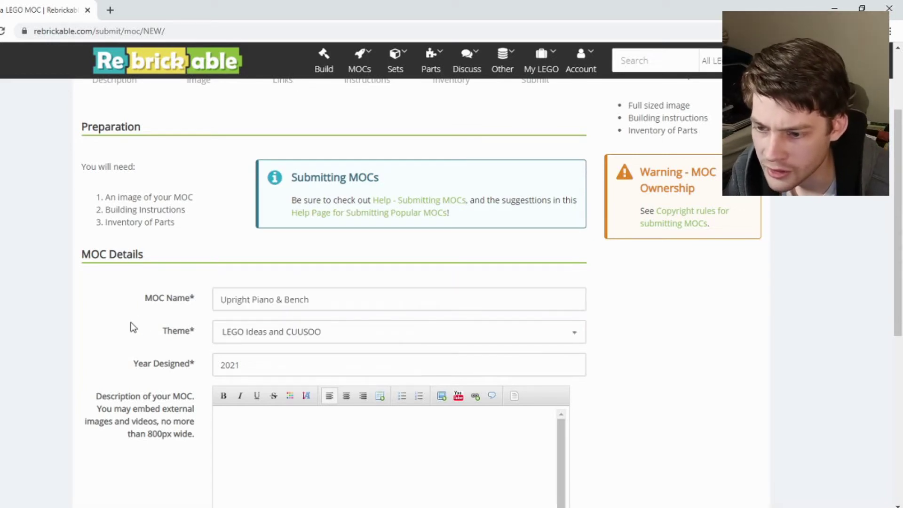
# Paste the minifig-scale piano description, save, and continue to Step 2 Image
pyautogui.scroll(-3, 127, 326)
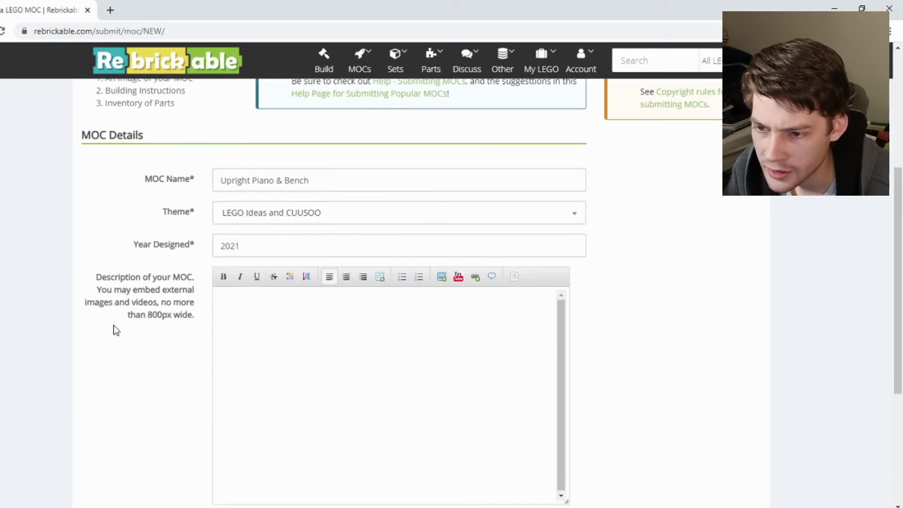
pyautogui.scroll(-1, 198, 302)
pyautogui.click(249, 254)
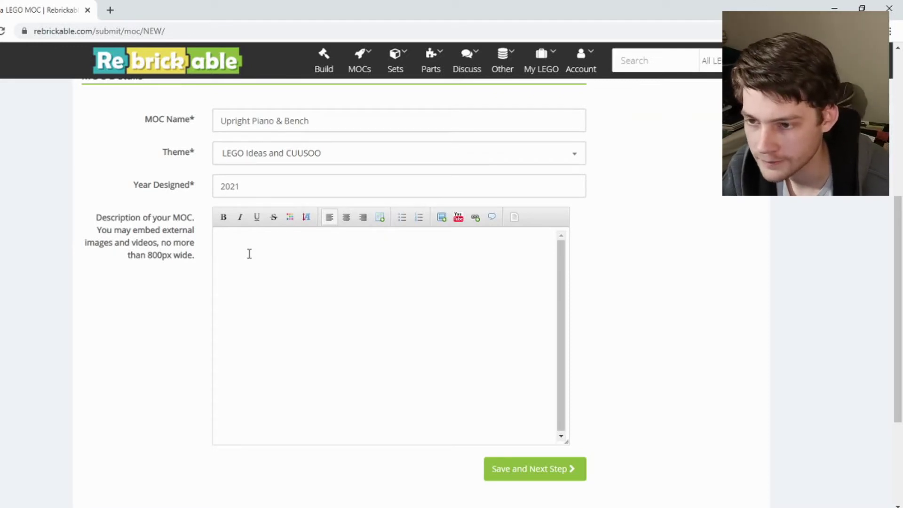
pyautogui.write('A minifig-scale upright piano for larger houses or museums.')
pyautogui.scroll(-2, 489, 318)
pyautogui.click(522, 358)
pyautogui.click(533, 357)
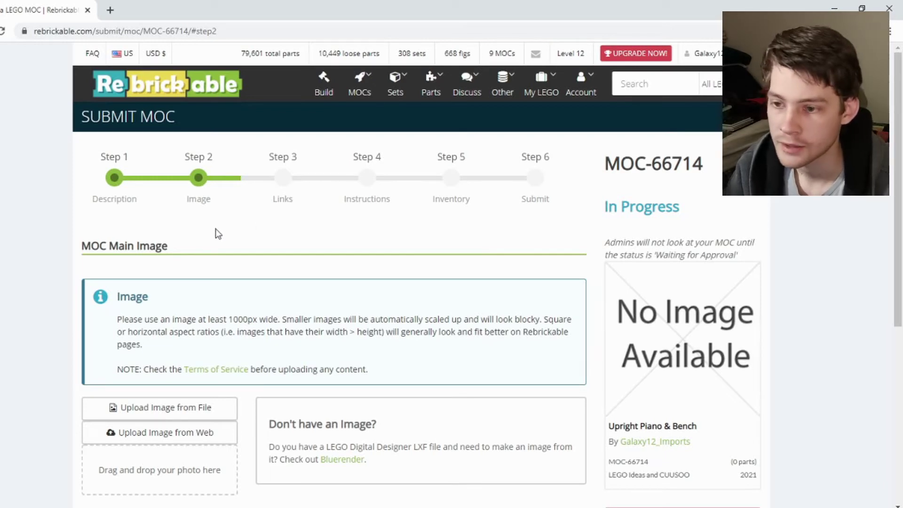
pyautogui.scroll(-1, 216, 230)
pyautogui.scroll(-2, 354, 241)
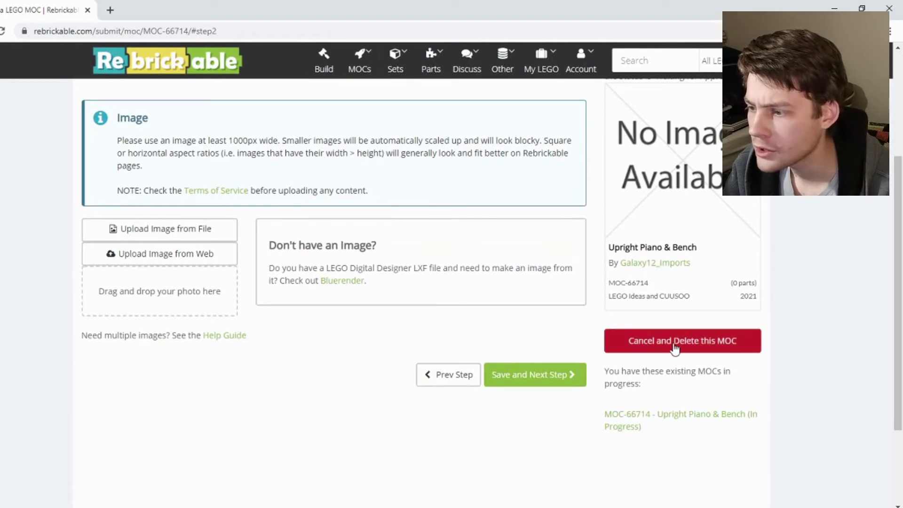
pyautogui.scroll(3, 533, 340)
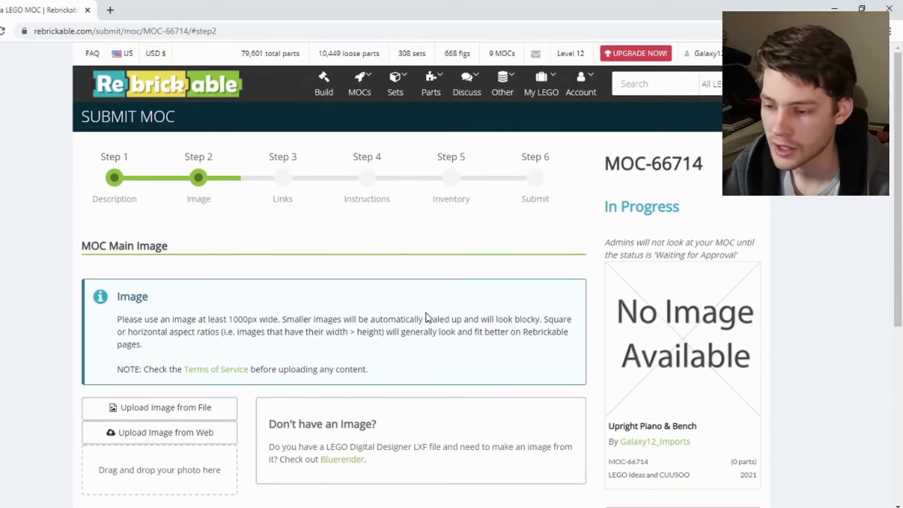
pyautogui.scroll(-1, 427, 316)
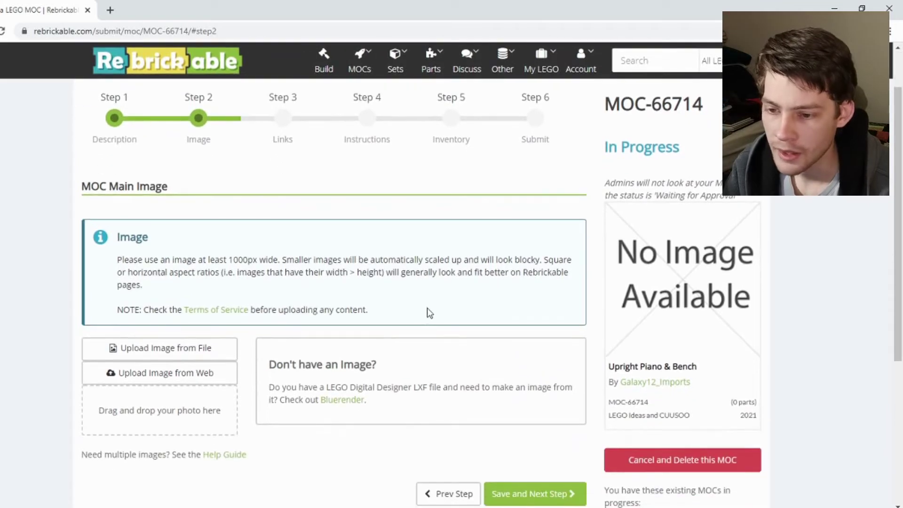
# Upload the Upright Piano PNG render as the MOC's main image and review the page
pyautogui.click(217, 350)
pyautogui.scroll(-8, 692, 263)
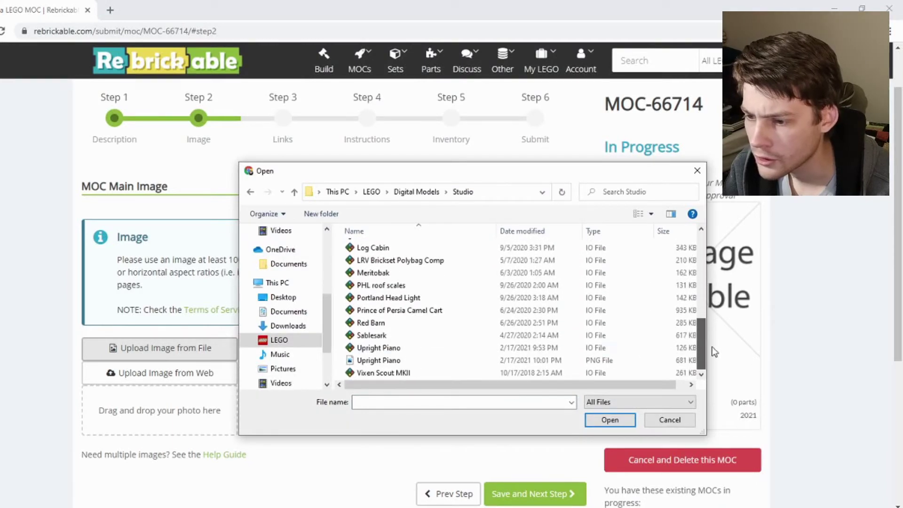
pyautogui.click(404, 360)
pyautogui.click(608, 419)
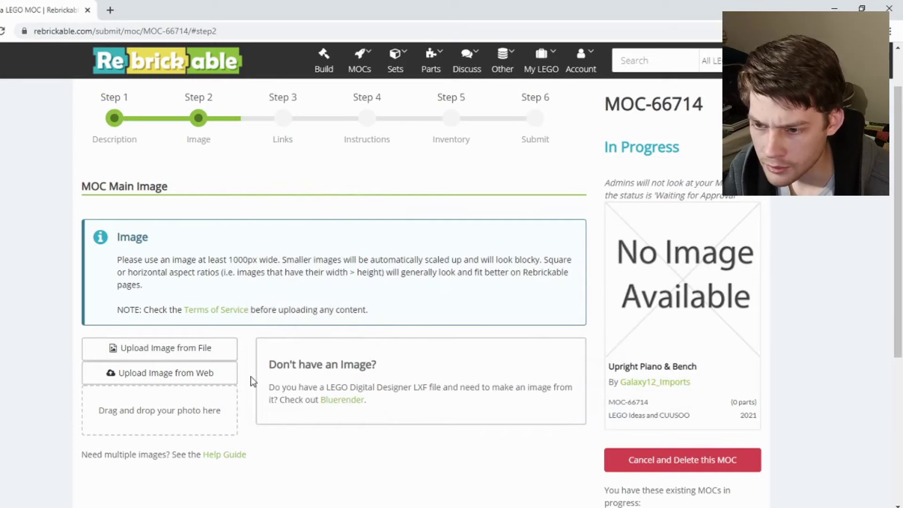
pyautogui.scroll(-5, 249, 371)
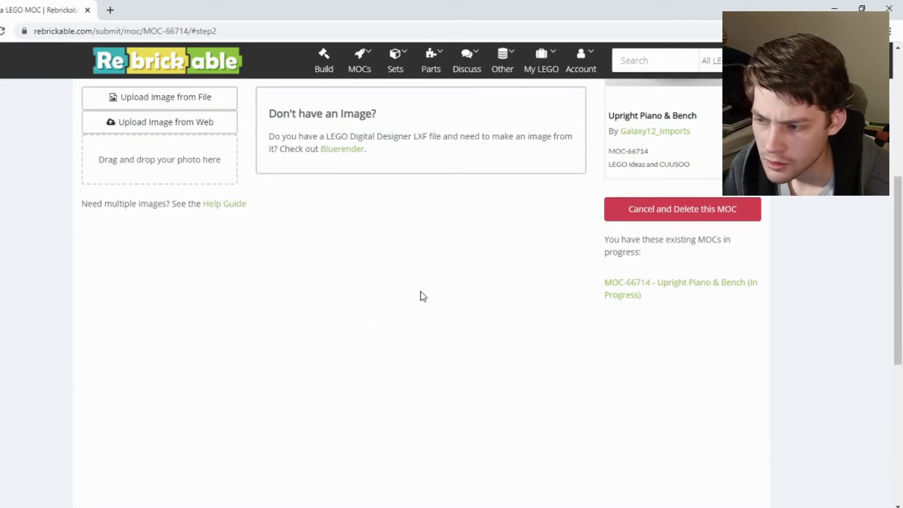
pyautogui.scroll(-4, 416, 296)
pyautogui.scroll(3, 437, 312)
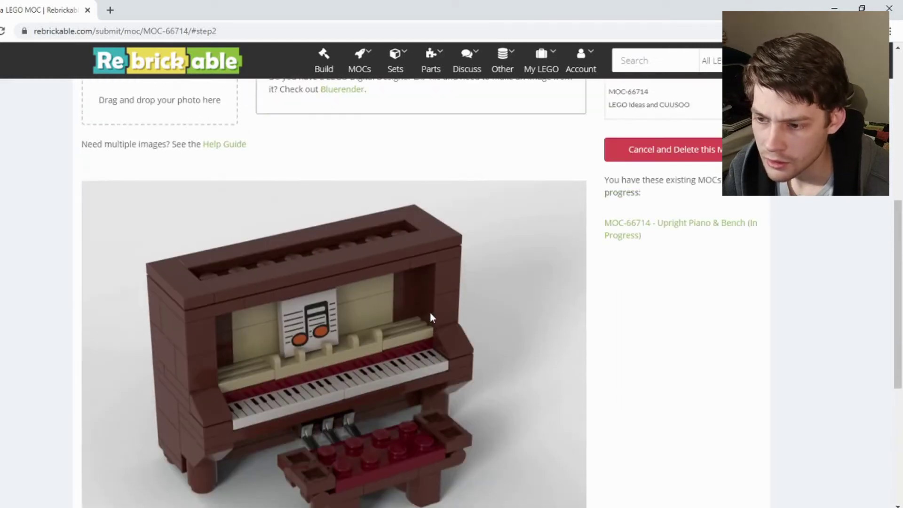
pyautogui.scroll(6, 433, 308)
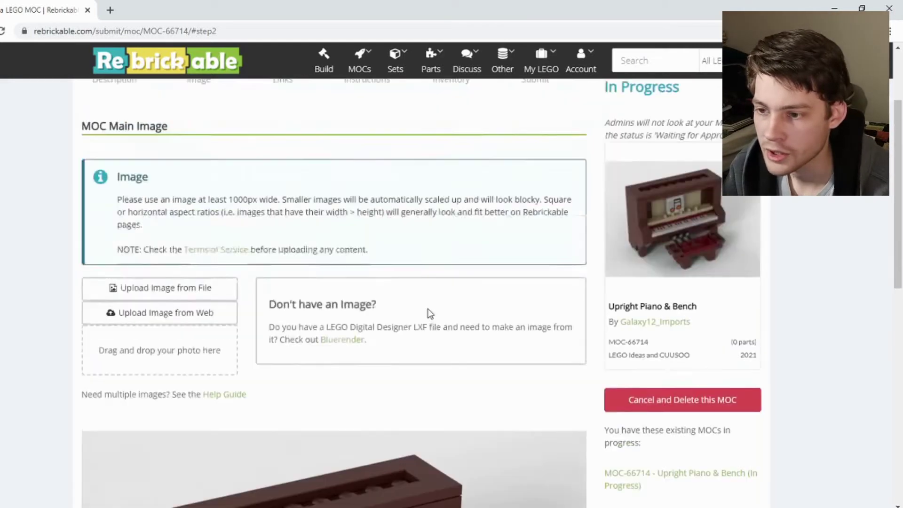
pyautogui.scroll(-10, 323, 293)
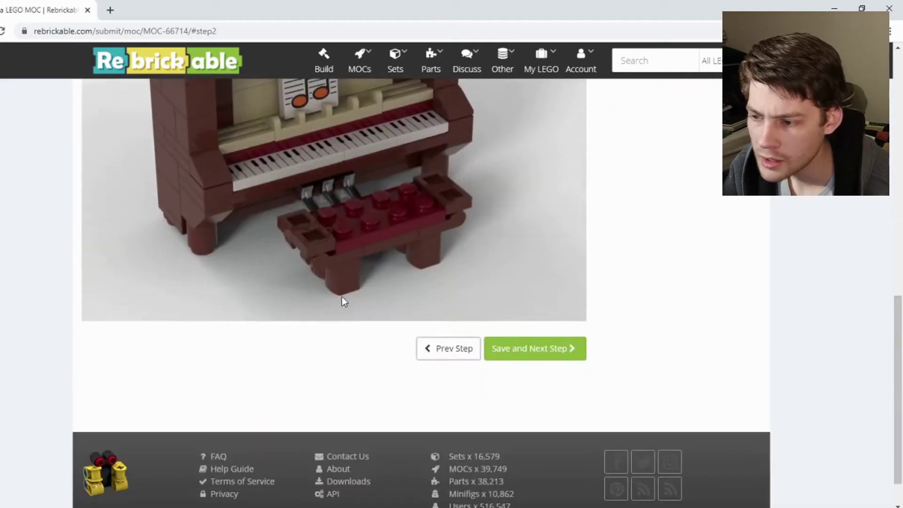
pyautogui.scroll(3, 324, 338)
pyautogui.scroll(1, 320, 346)
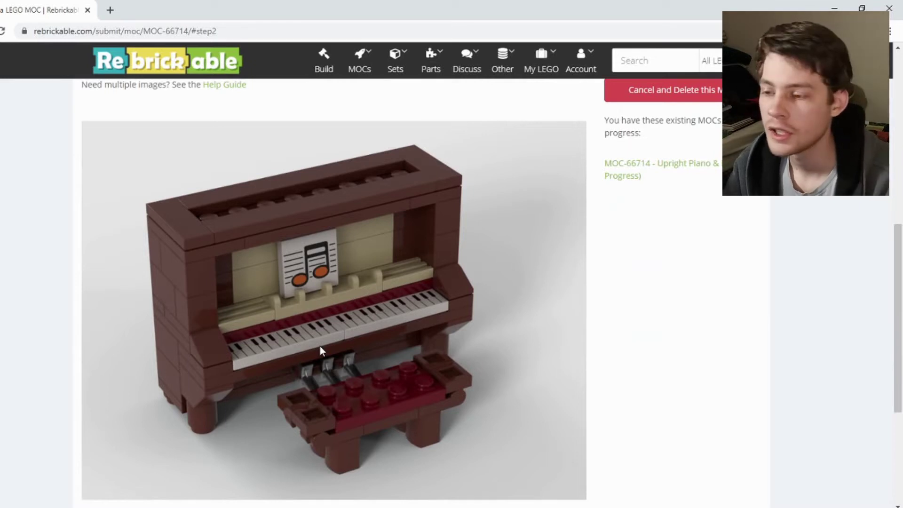
pyautogui.scroll(-1, 308, 334)
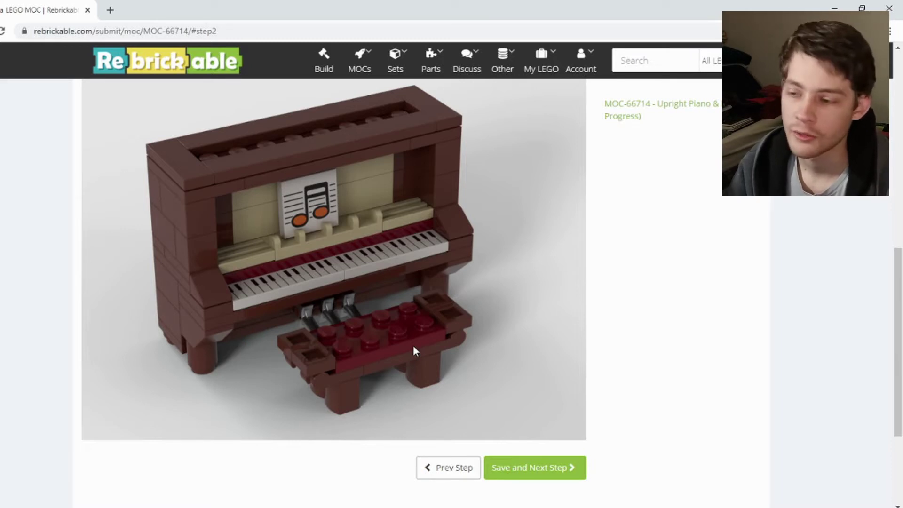
pyautogui.scroll(1, 452, 329)
pyautogui.scroll(-1, 360, 365)
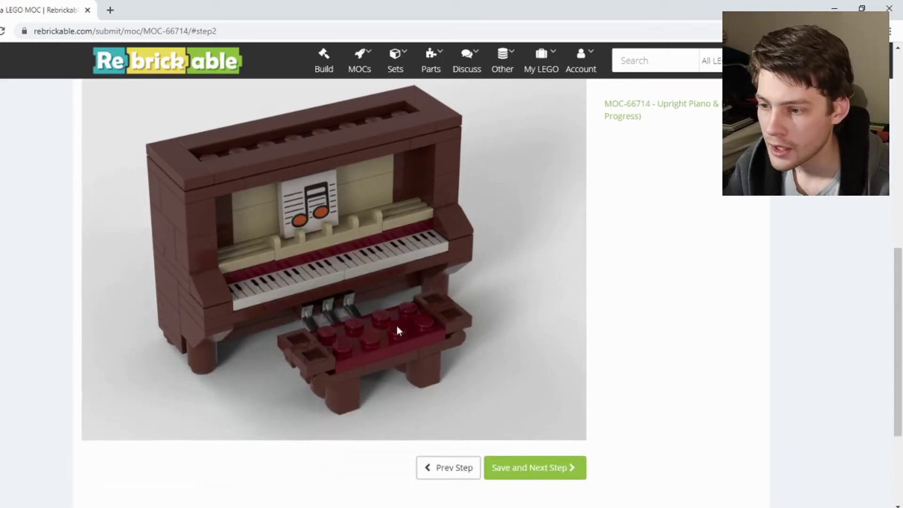
# Leave the More Details URL and Video links blank and proceed to Step 4 Instructions
pyautogui.click(533, 474)
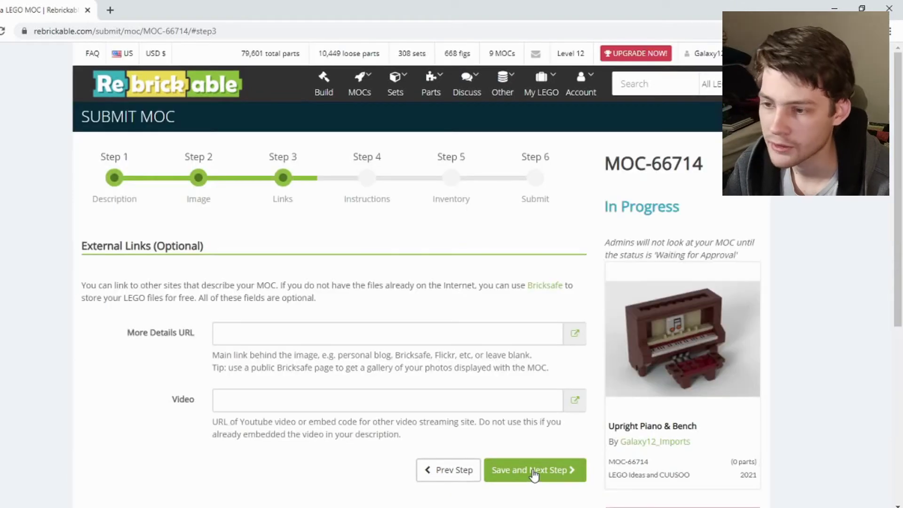
pyautogui.scroll(-1, 193, 296)
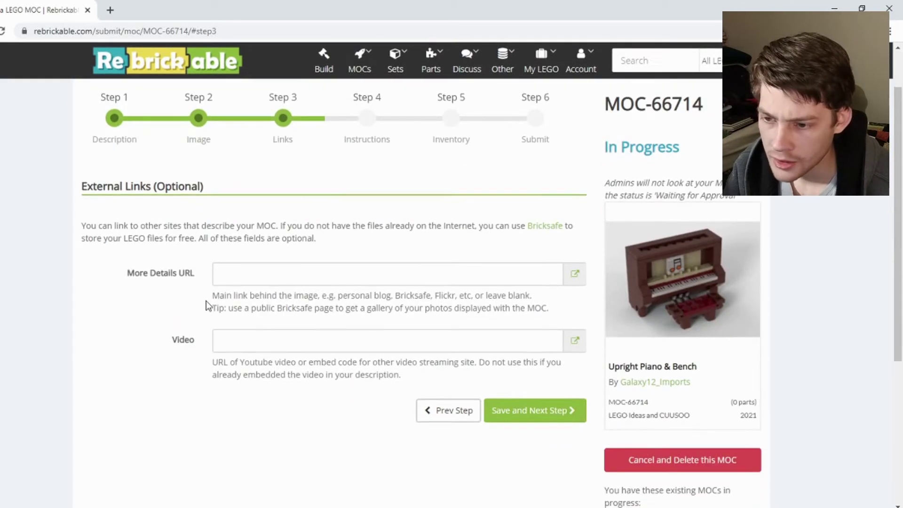
pyautogui.click(233, 273)
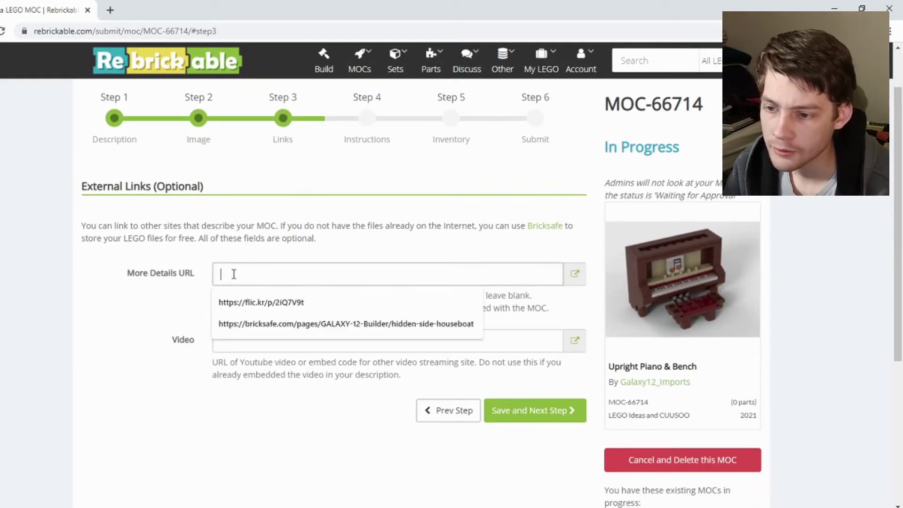
pyautogui.tripleClick(179, 312)
pyautogui.click(155, 315)
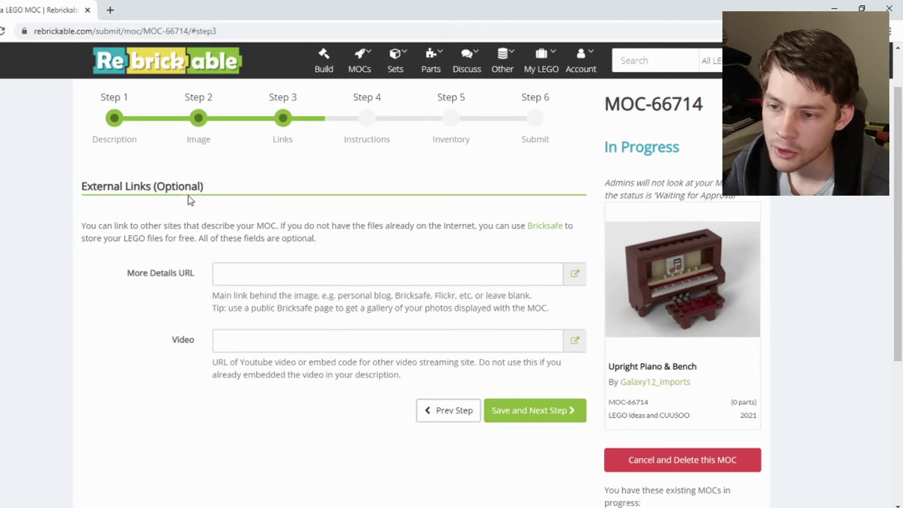
pyautogui.moveTo(205, 188); pyautogui.dragTo(152, 188)
pyautogui.click(165, 265)
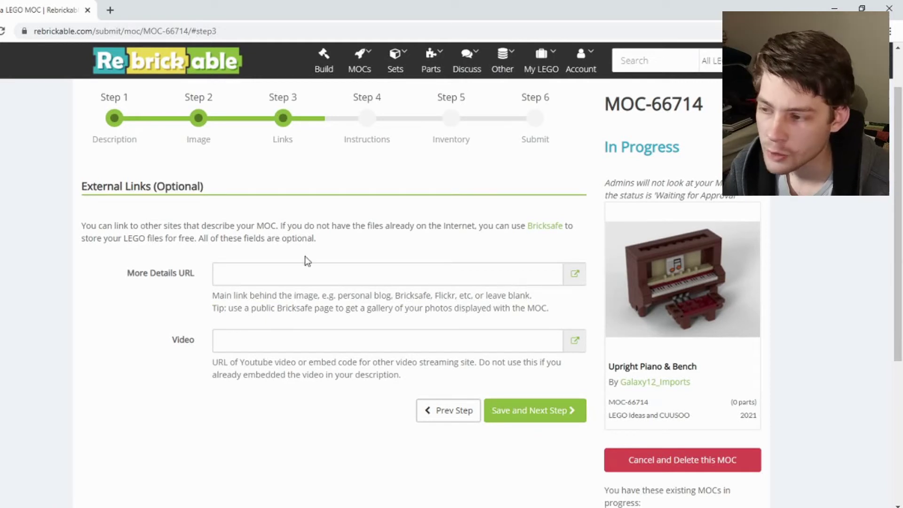
pyautogui.click(525, 413)
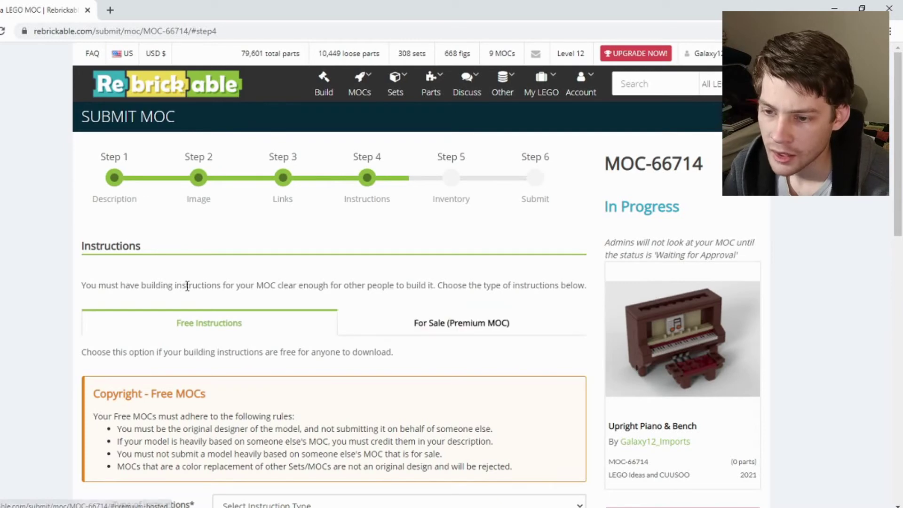
pyautogui.scroll(-2, 52, 277)
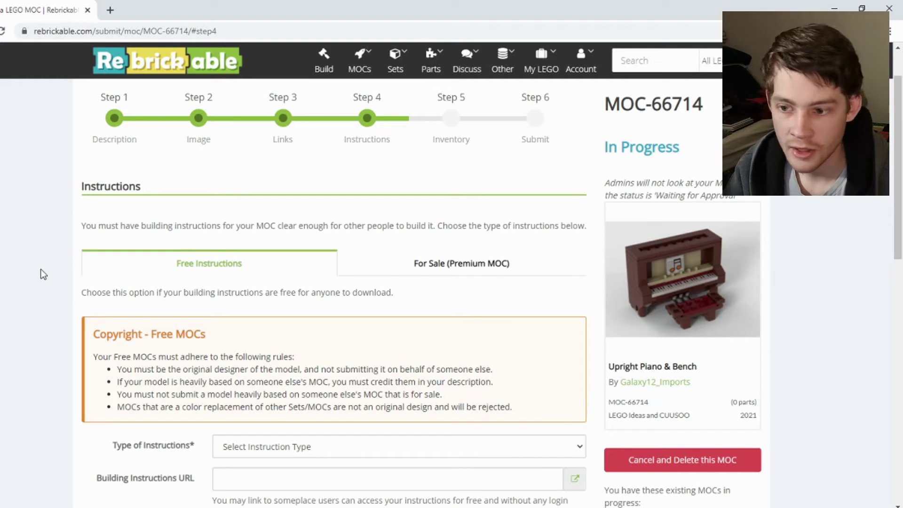
pyautogui.scroll(-1, 35, 270)
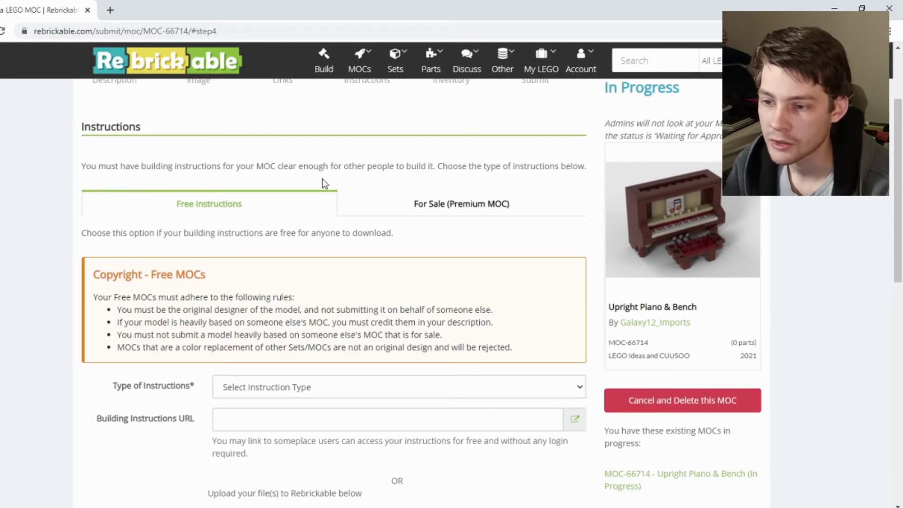
pyautogui.click(381, 204)
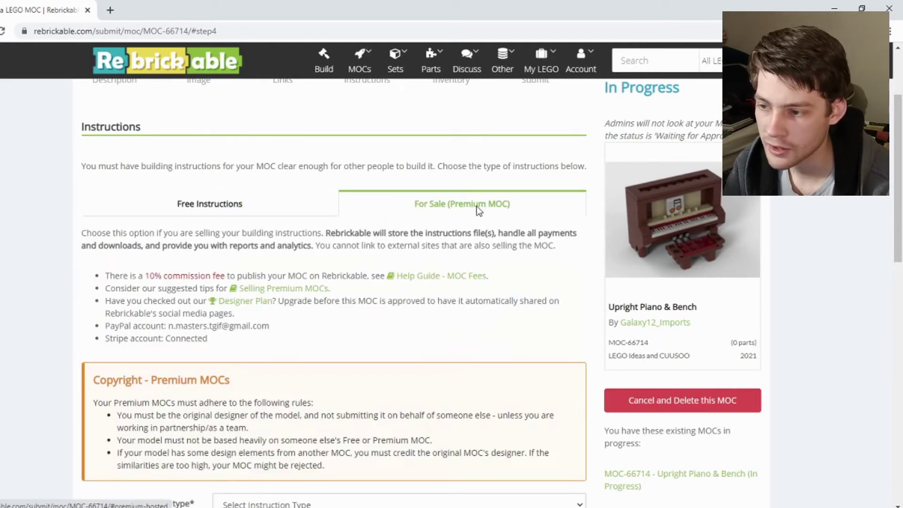
pyautogui.scroll(-3, 453, 220)
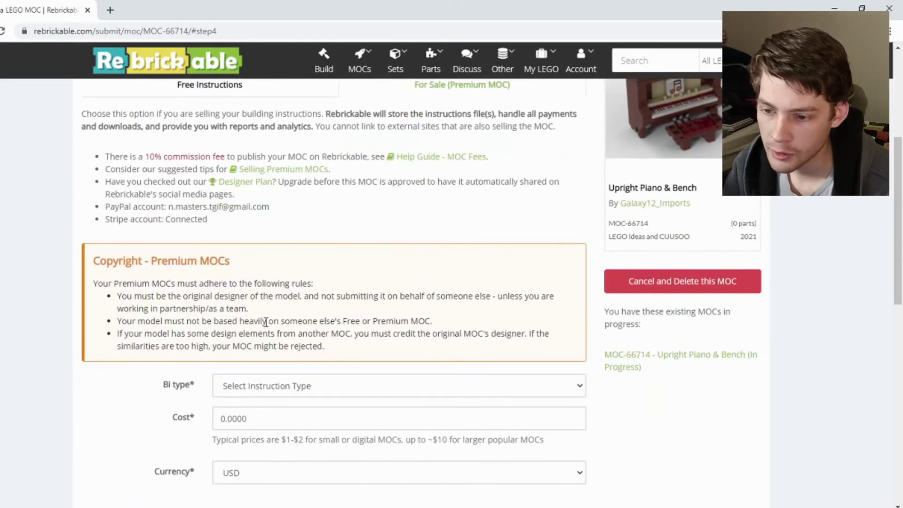
pyautogui.scroll(-1, 281, 331)
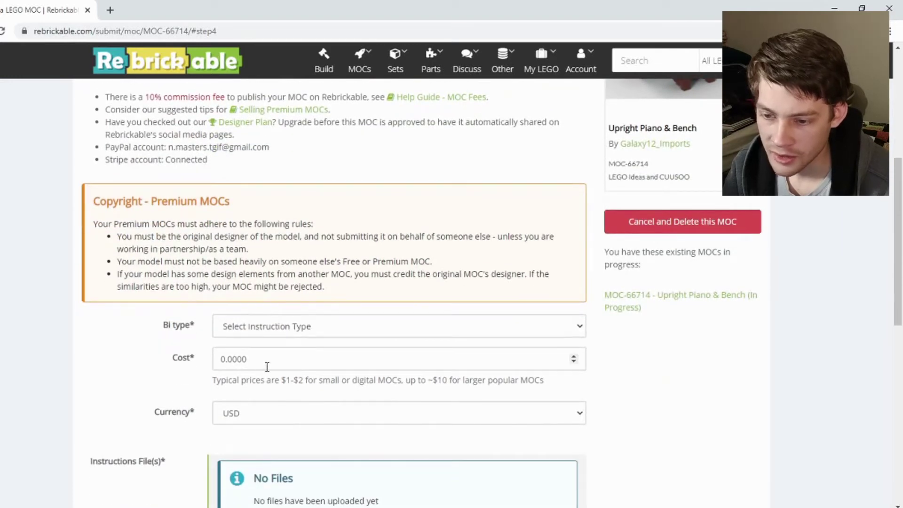
pyautogui.scroll(-1, 269, 367)
pyautogui.scroll(8, 277, 352)
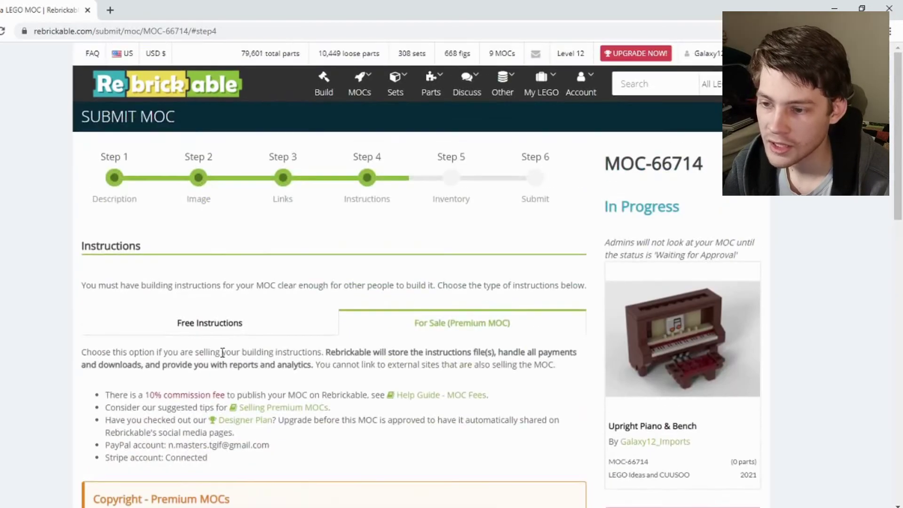
pyautogui.scroll(-2, 287, 353)
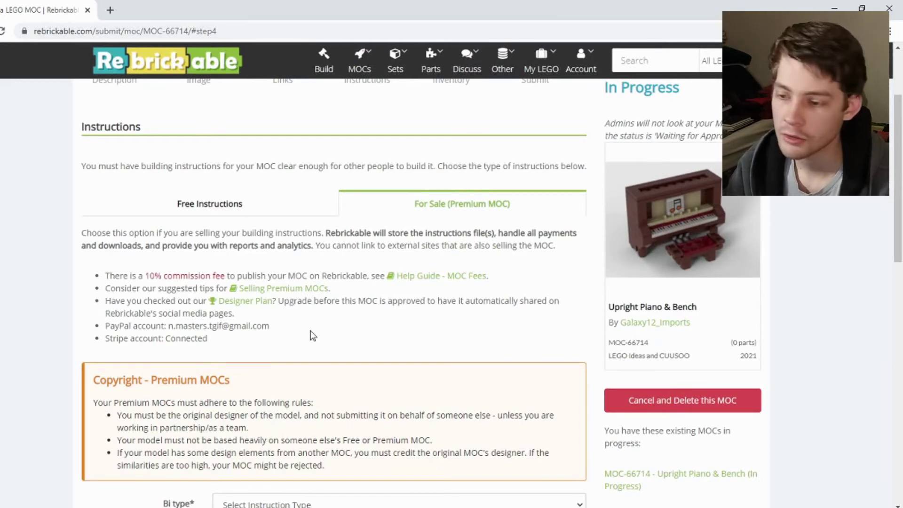
pyautogui.click(279, 208)
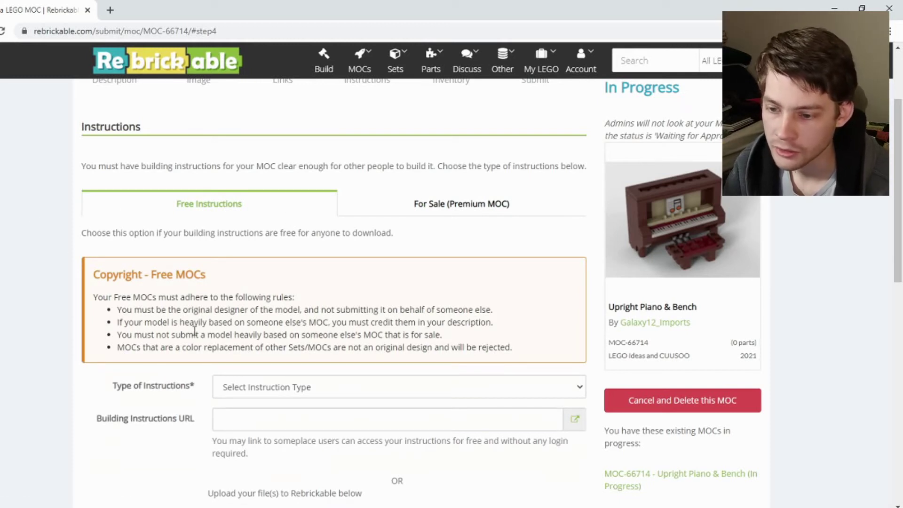
# Choose '3D File - BrickLink Studio' as the instruction type, keeping the instructions URL empty
pyautogui.scroll(-1, 196, 341)
pyautogui.click(262, 331)
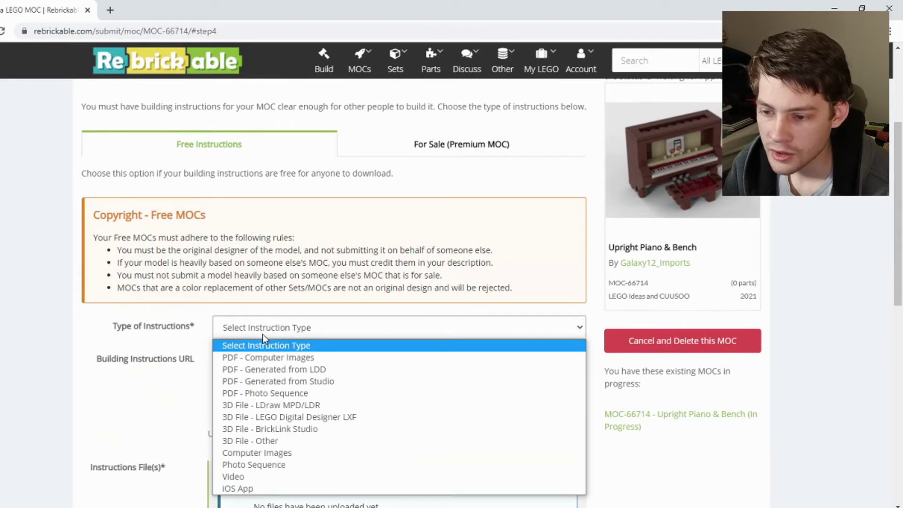
pyautogui.scroll(-1, 195, 333)
pyautogui.click(251, 277)
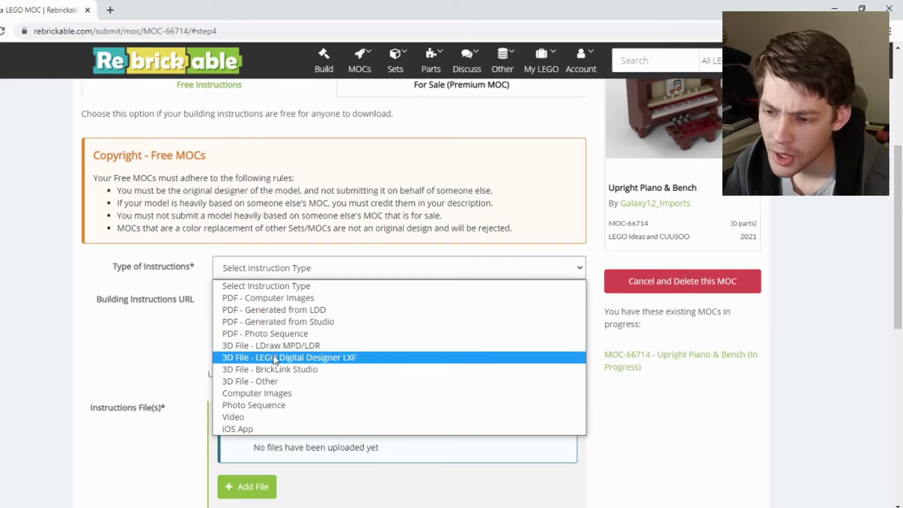
pyautogui.click(293, 371)
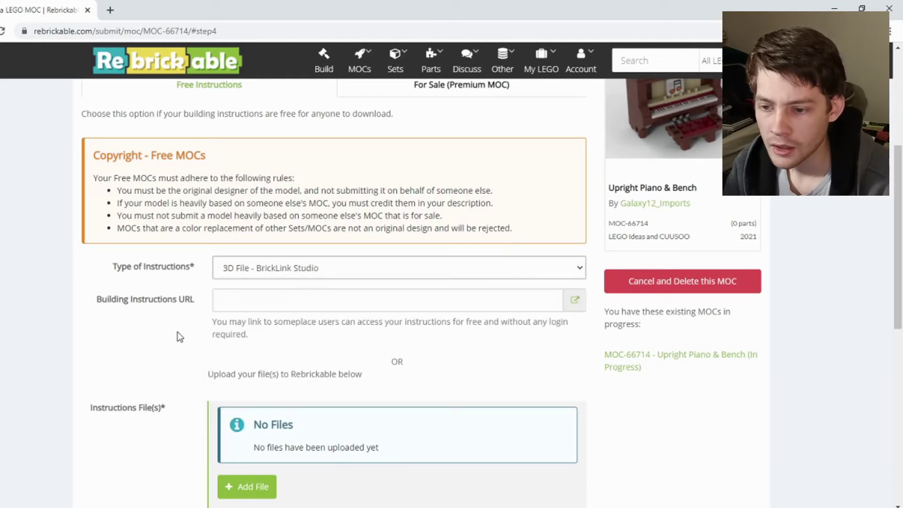
pyautogui.click(187, 302)
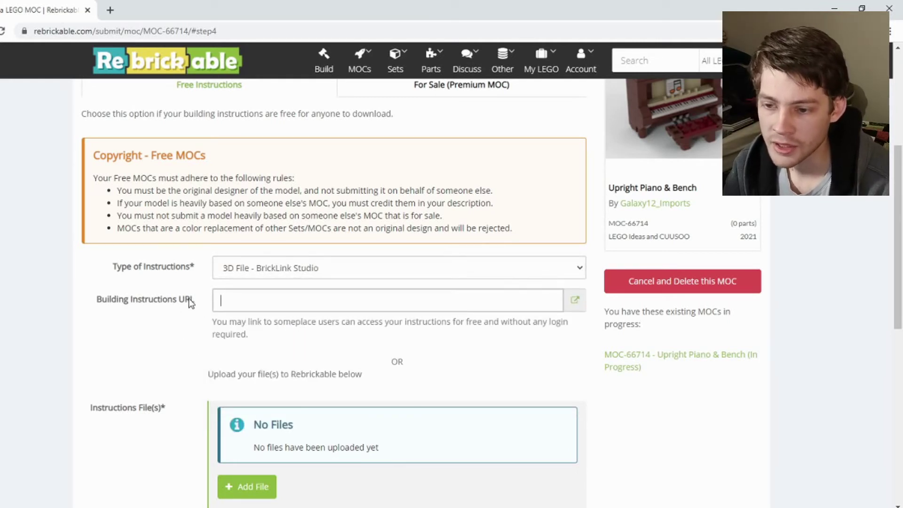
pyautogui.click(188, 322)
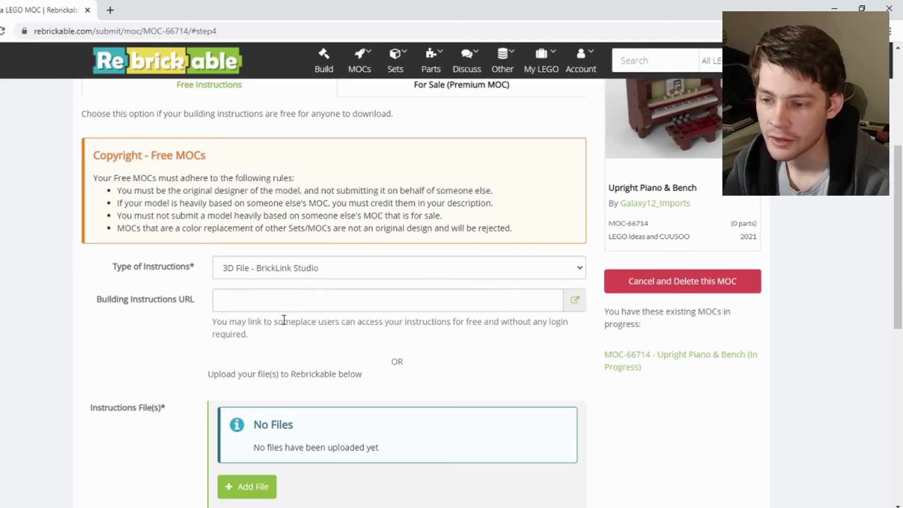
pyautogui.scroll(-3, 180, 337)
pyautogui.scroll(3, 187, 340)
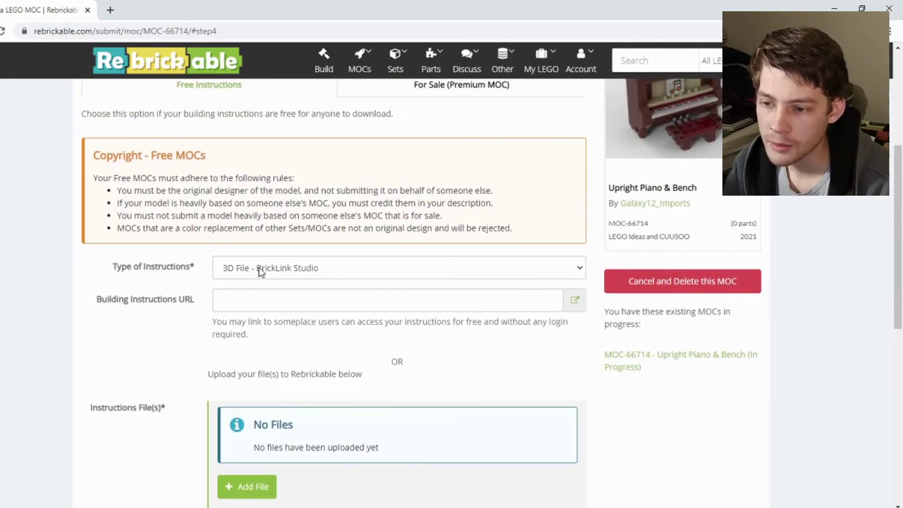
pyautogui.scroll(-3, 174, 289)
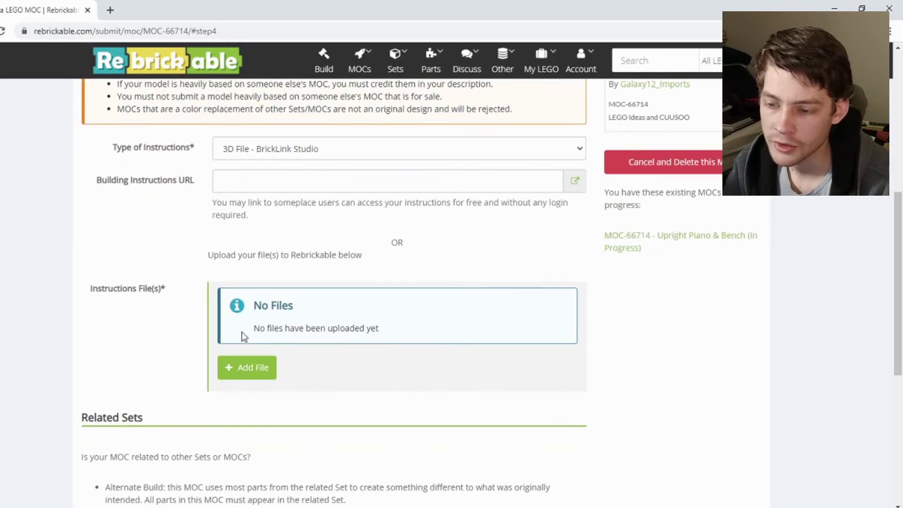
# Upload the Upright_Piano.io Studio file (125.8 KB) as the instruction file
pyautogui.click(247, 368)
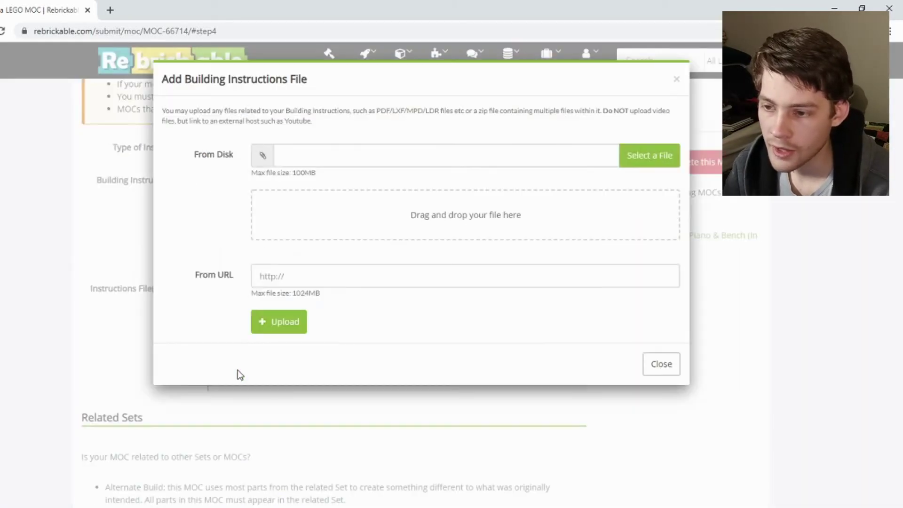
pyautogui.click(635, 162)
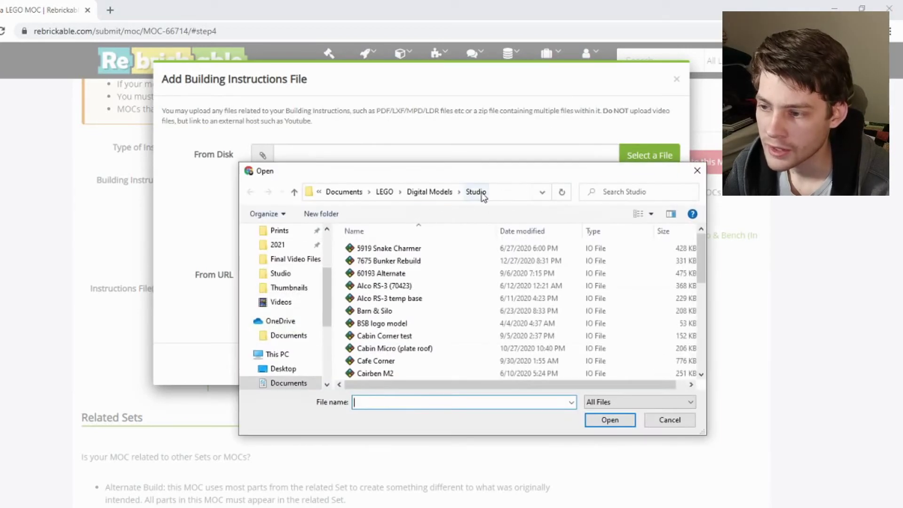
pyautogui.scroll(-7, 461, 301)
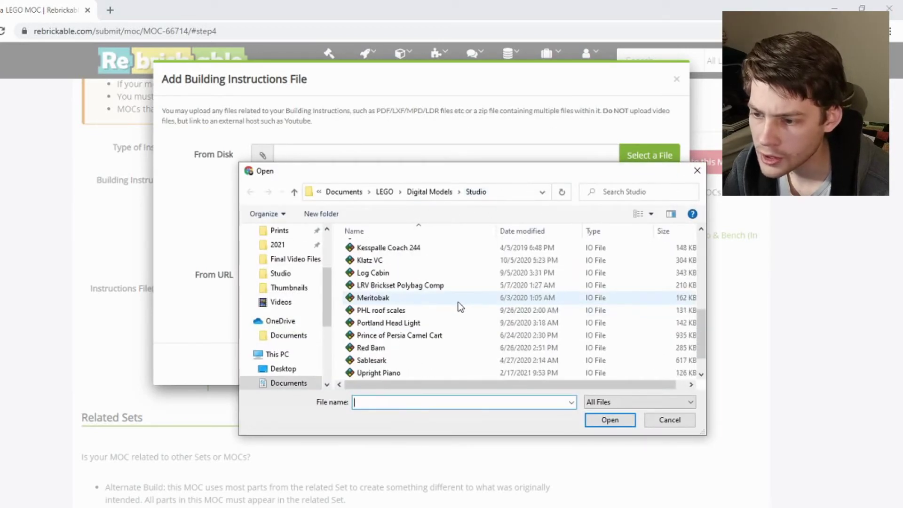
pyautogui.scroll(-1, 461, 306)
pyautogui.click(402, 348)
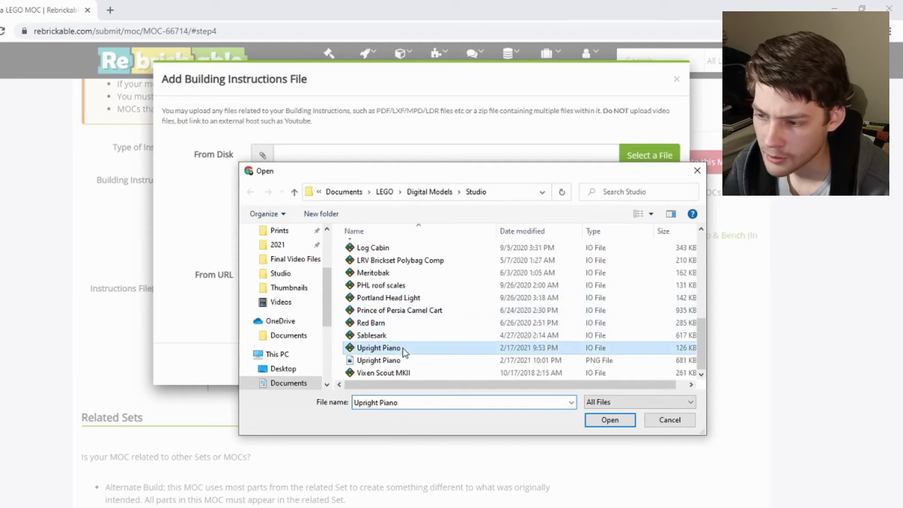
pyautogui.click(608, 419)
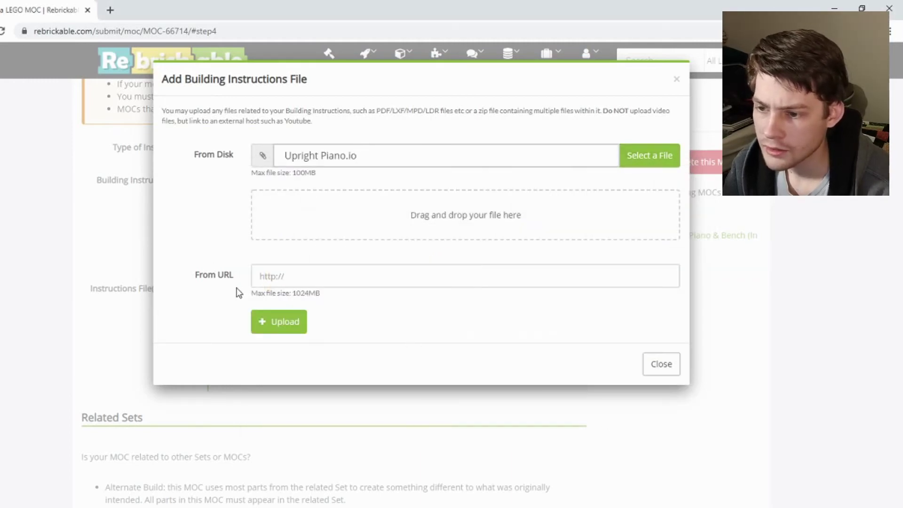
pyautogui.click(283, 323)
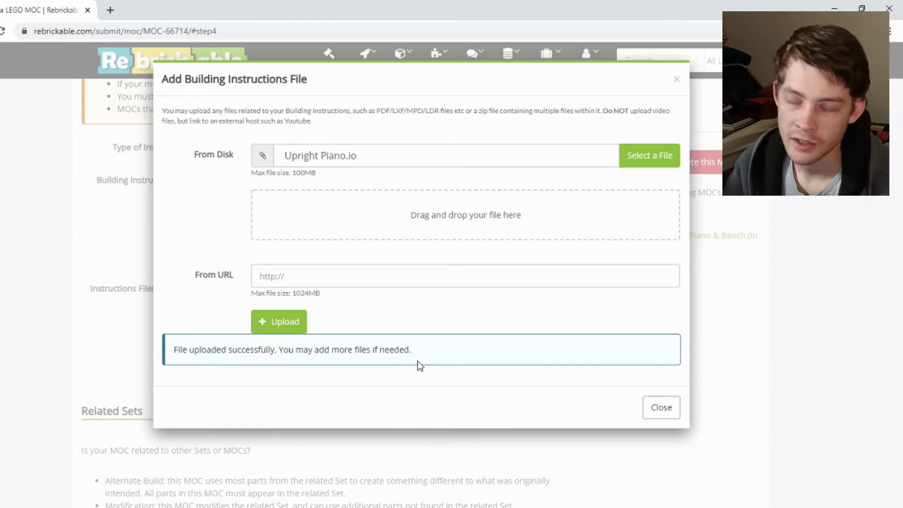
pyautogui.click(661, 412)
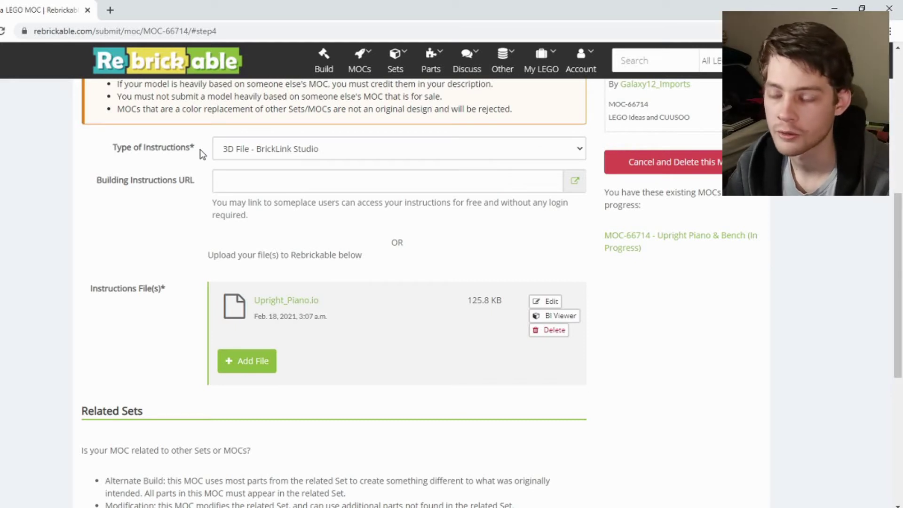
# Leave the MOC Type on Normal and save the instructions step to reach Step 5 Inventory
pyautogui.scroll(-5, 197, 174)
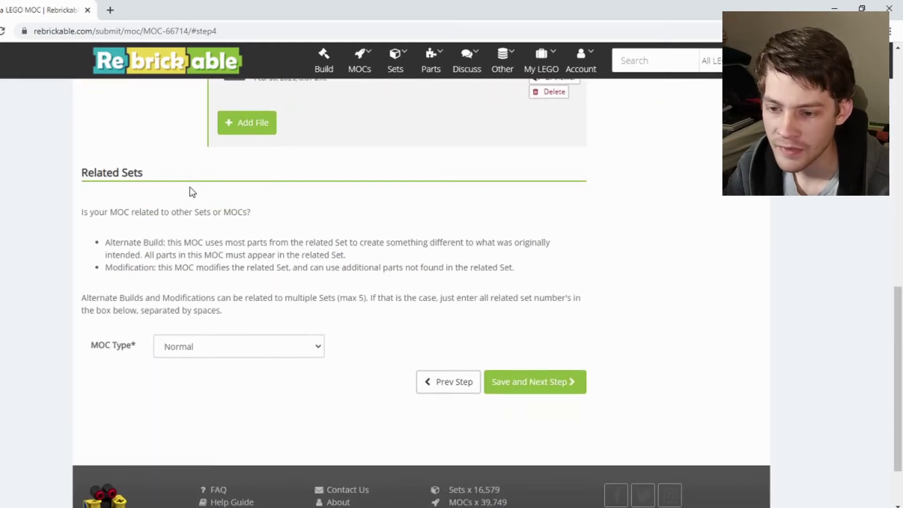
pyautogui.click(317, 348)
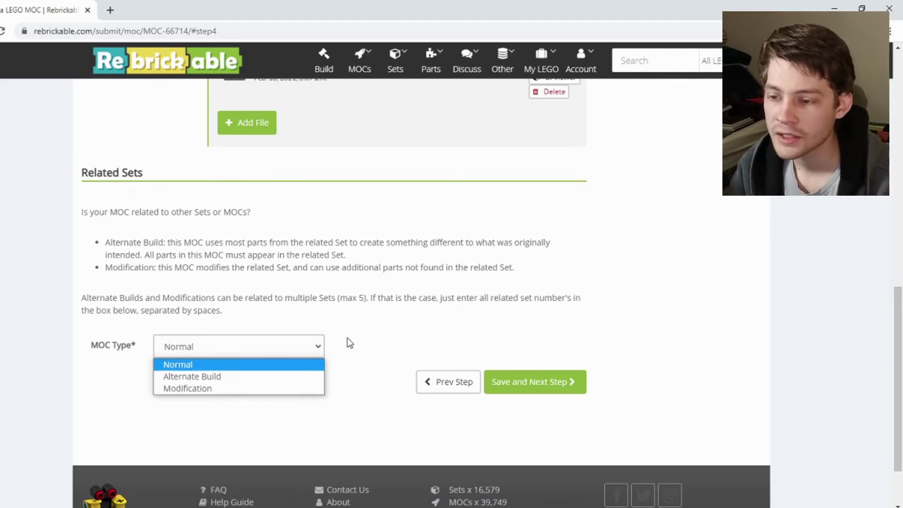
pyautogui.scroll(5, 372, 350)
pyautogui.scroll(5, 374, 353)
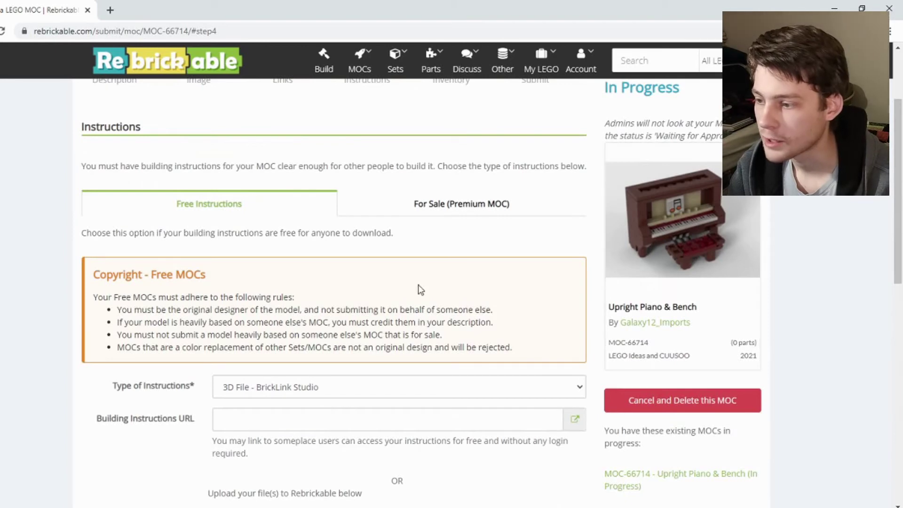
pyautogui.scroll(-2, 394, 327)
pyautogui.scroll(-8, 385, 329)
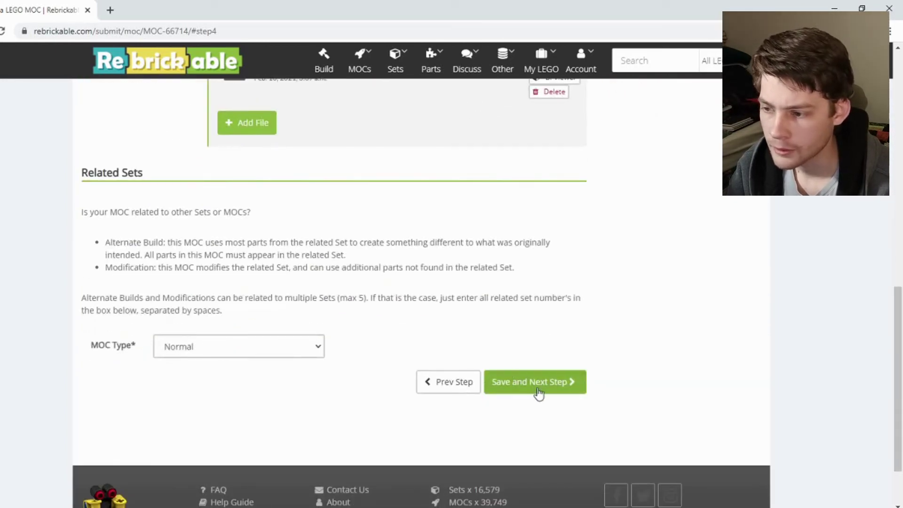
pyautogui.click(538, 394)
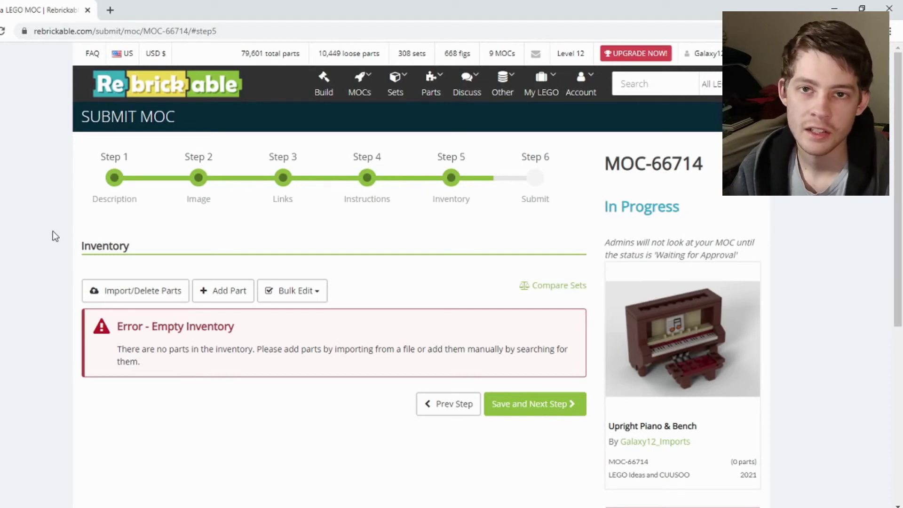
# Scroll through the Step 5 Inventory page, which still shows 0 parts
pyautogui.scroll(-3, 55, 227)
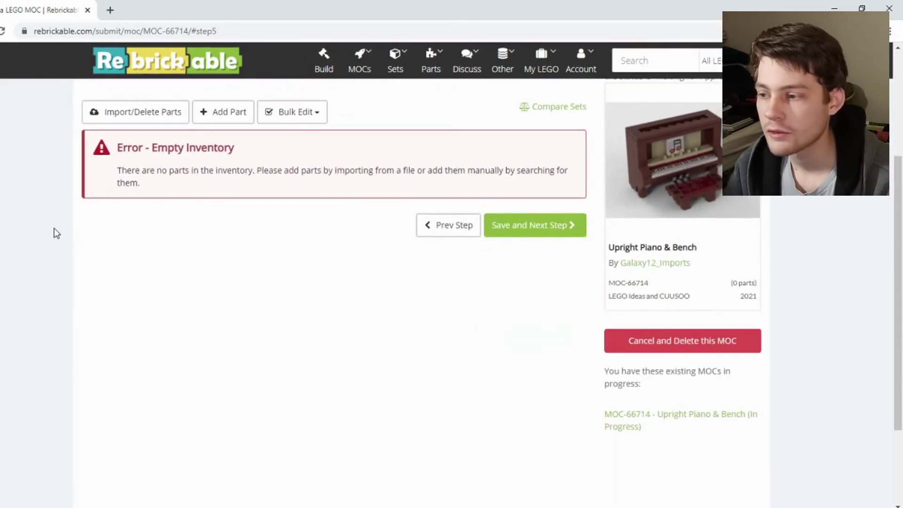
pyautogui.scroll(2, 65, 237)
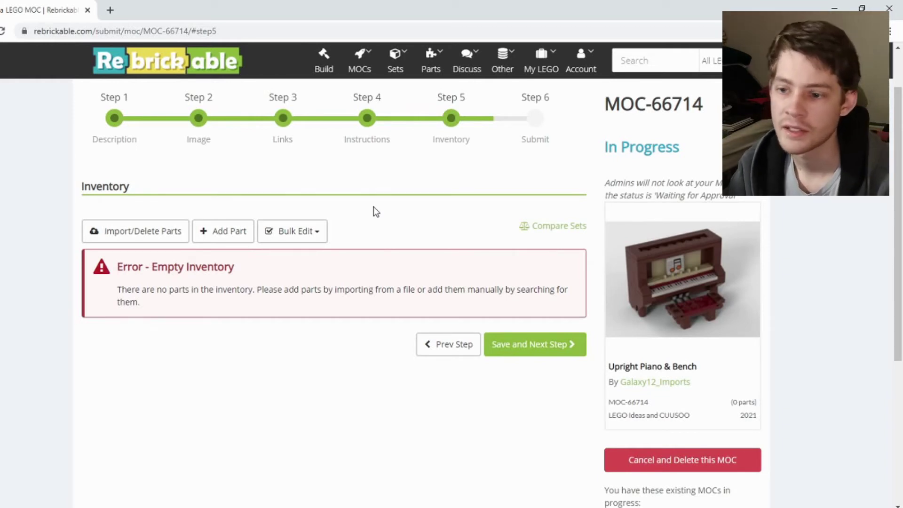
# Import Upright Piano.io from the Studio folder and append its parts to the MOC inventory
pyautogui.click(132, 230)
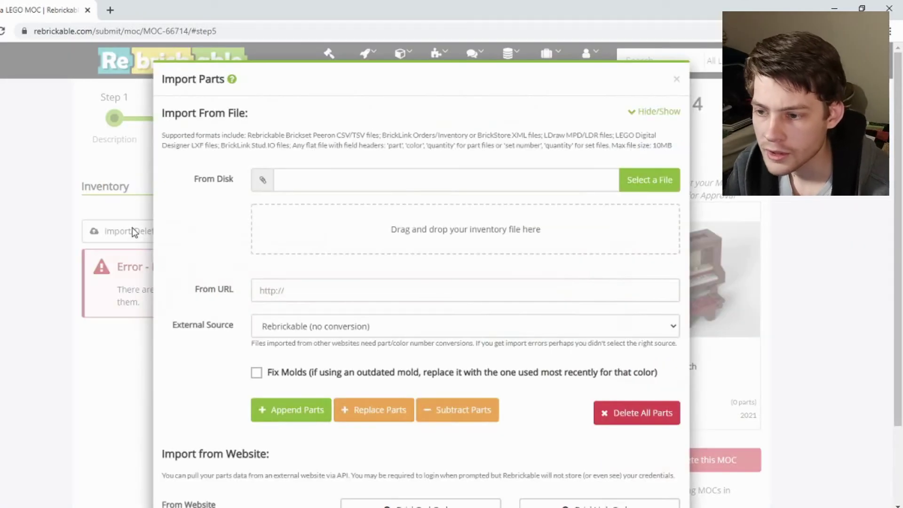
pyautogui.click(633, 178)
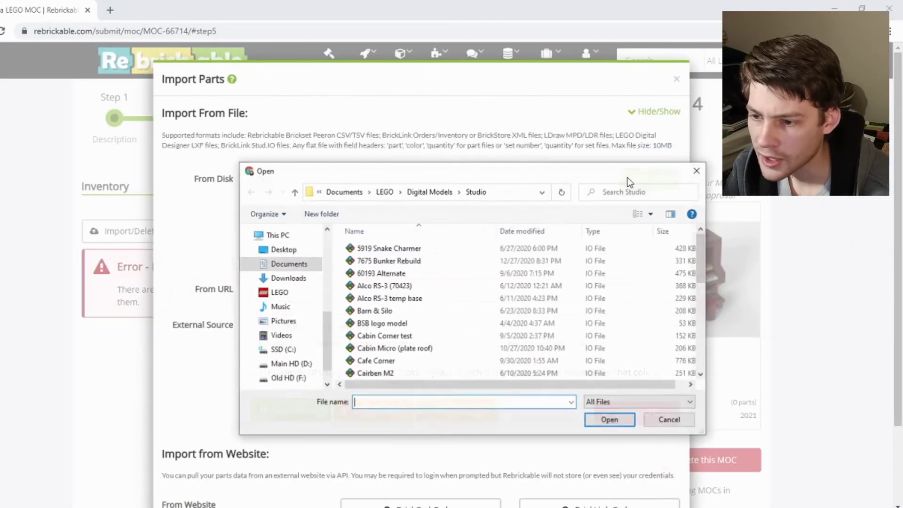
pyautogui.scroll(-6, 437, 301)
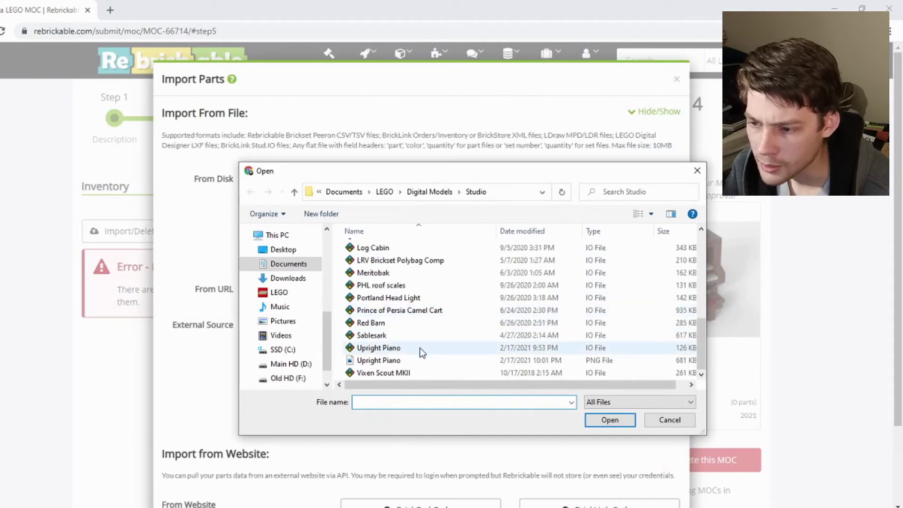
pyautogui.click(429, 348)
pyautogui.click(610, 419)
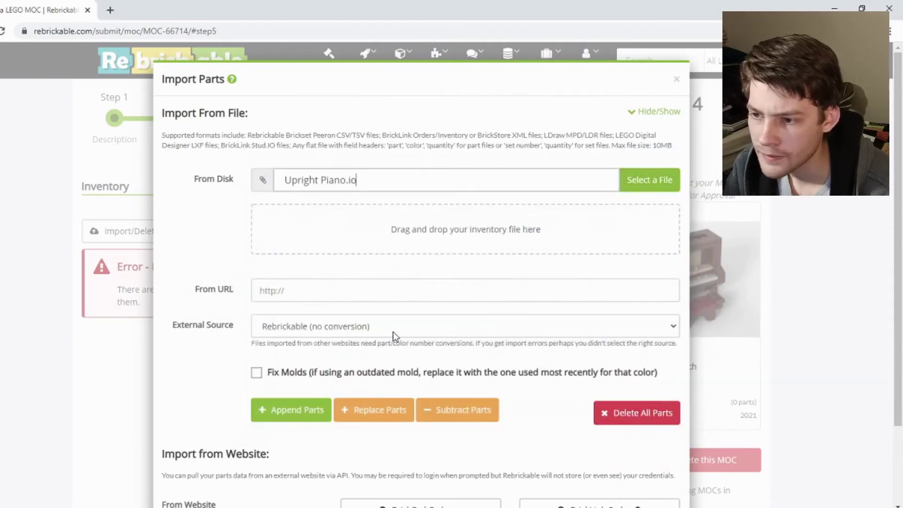
pyautogui.scroll(-2, 207, 249)
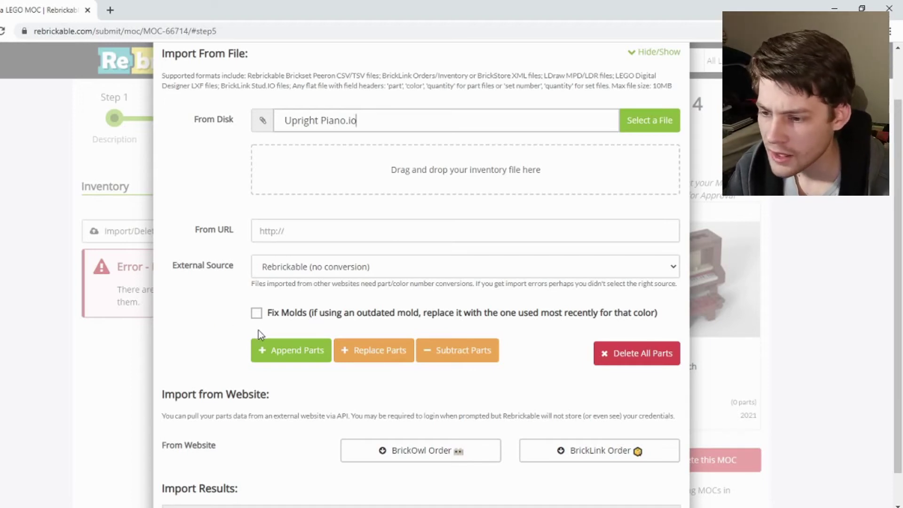
pyautogui.click(275, 351)
# Review the import log: 76 pieces imported, the 48729 Bar 1L with Clip rejected as disabled
pyautogui.scroll(-1, 221, 342)
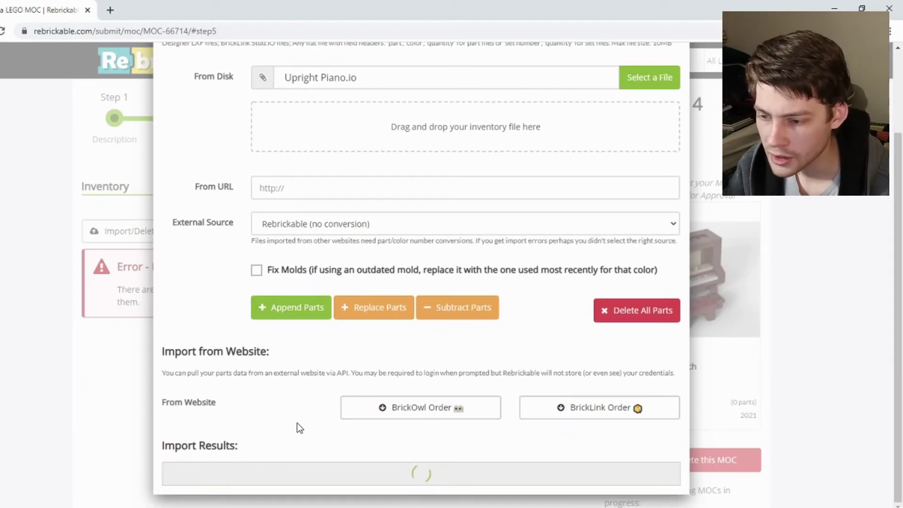
pyautogui.scroll(-4, 299, 385)
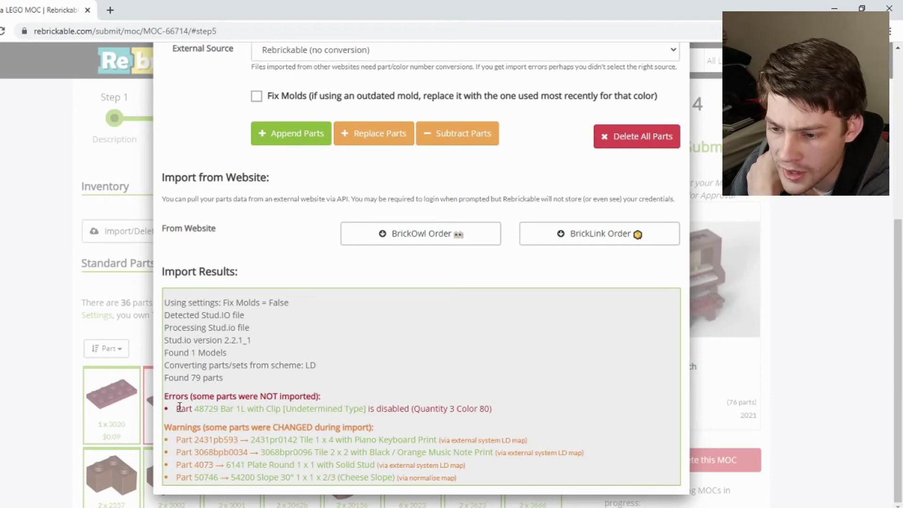
pyautogui.scroll(5, 308, 383)
# Close the Import Results and look over the imported parts grid
pyautogui.click(676, 84)
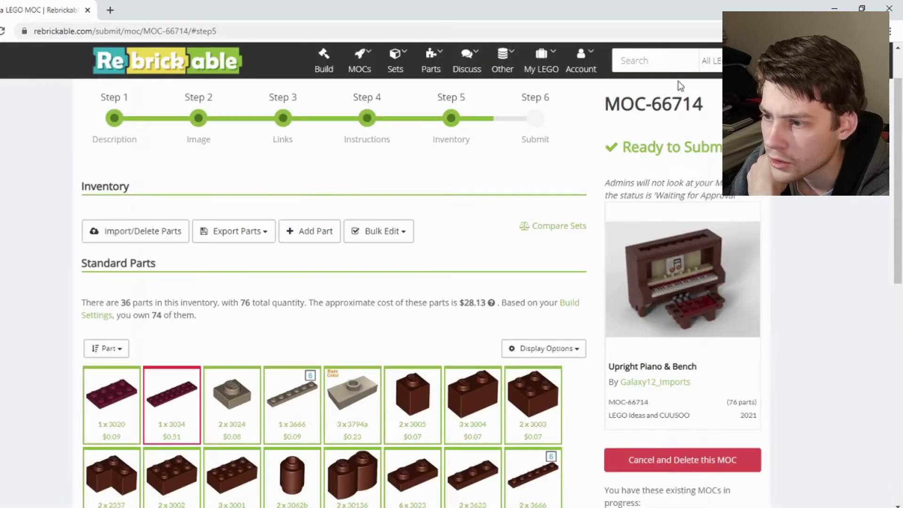
pyautogui.scroll(-5, 410, 287)
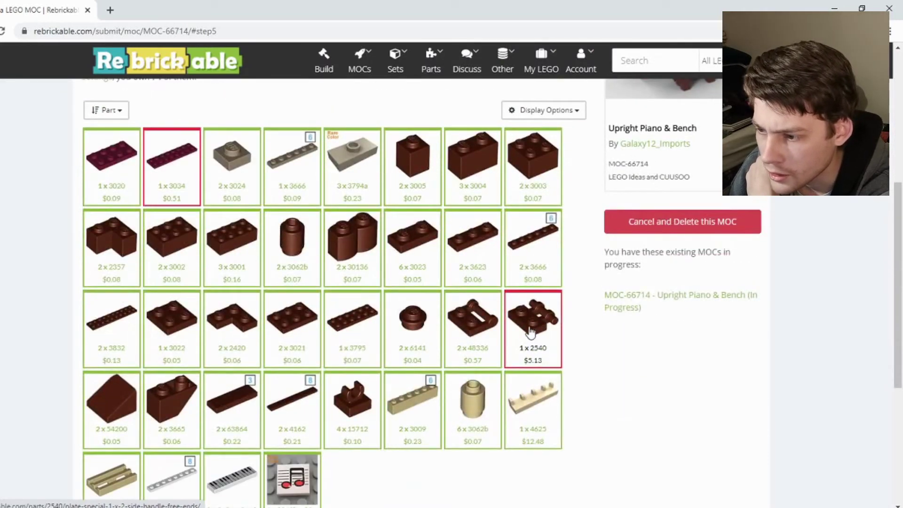
pyautogui.scroll(-5, 531, 320)
pyautogui.scroll(5, 479, 323)
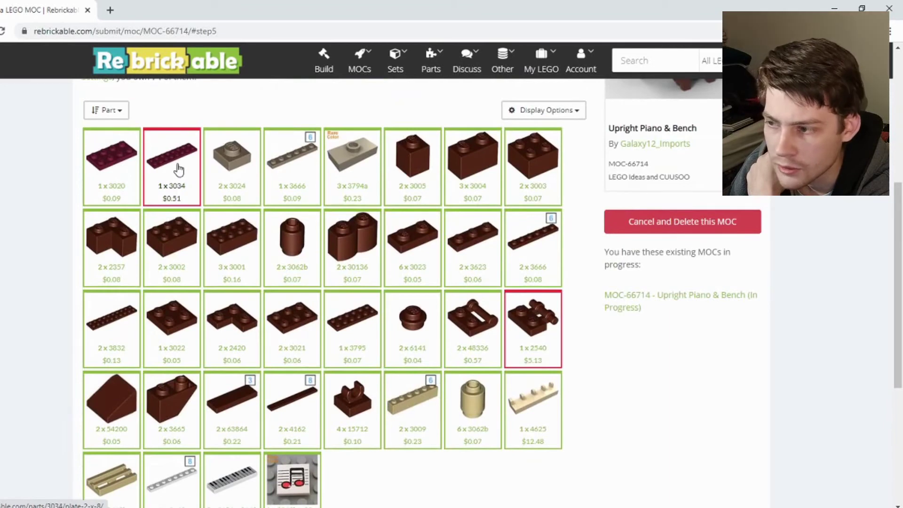
# Confirm the 3034 Plate 2 x 8 keeps Dark Red as its colour
pyautogui.click(170, 165)
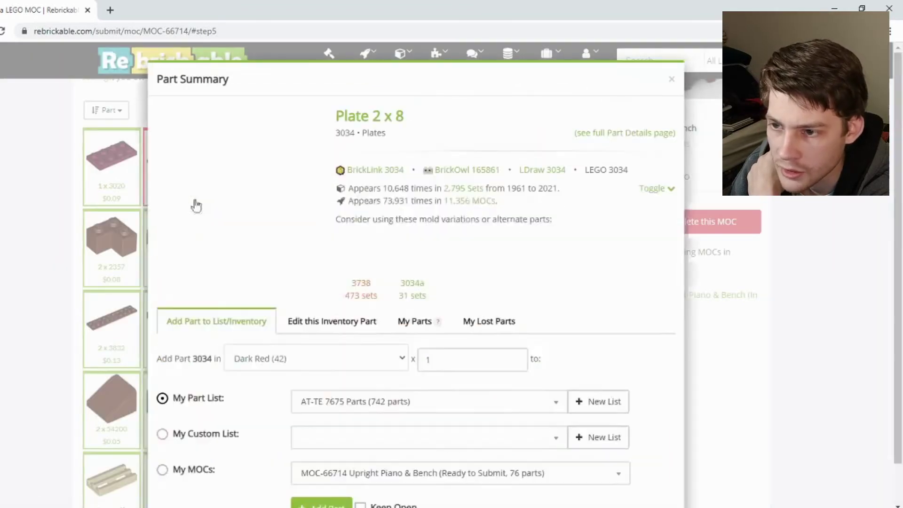
pyautogui.scroll(-1, 294, 277)
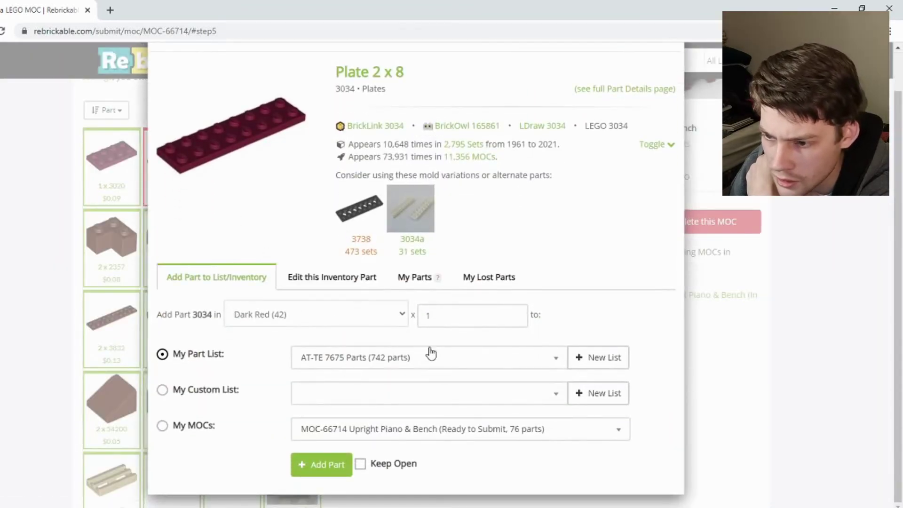
pyautogui.click(319, 281)
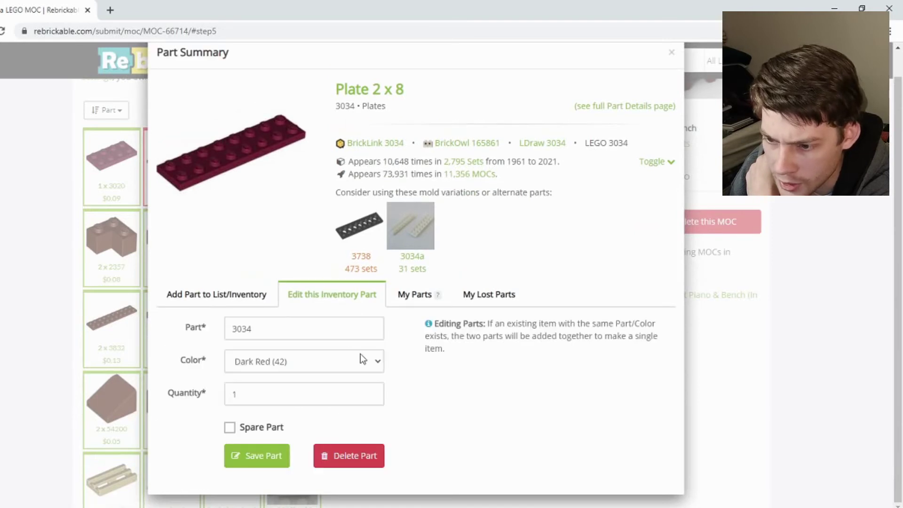
pyautogui.click(364, 372)
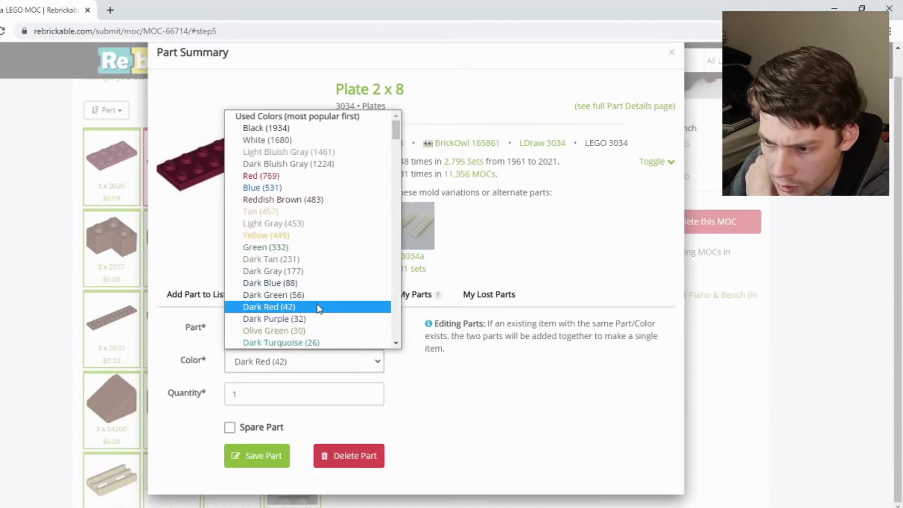
pyautogui.click(302, 307)
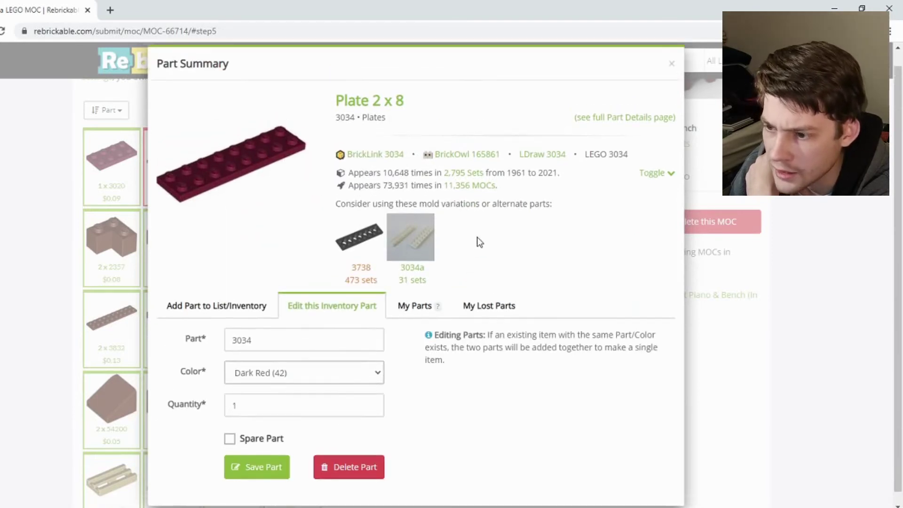
pyautogui.scroll(1, 476, 244)
pyautogui.click(672, 81)
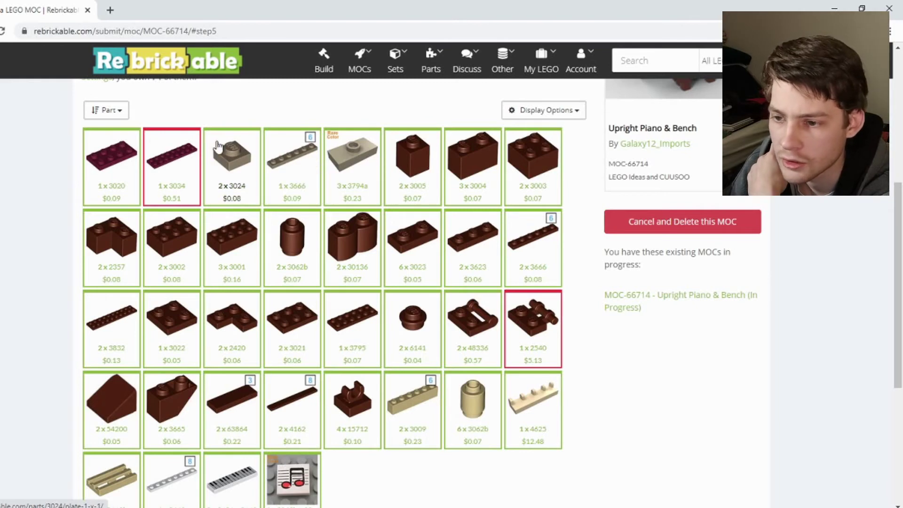
# Review the inventory check: 74 of 76 pieces owned, 3034 and 2540 missing
pyautogui.scroll(3, 231, 170)
pyautogui.scroll(-4, 241, 195)
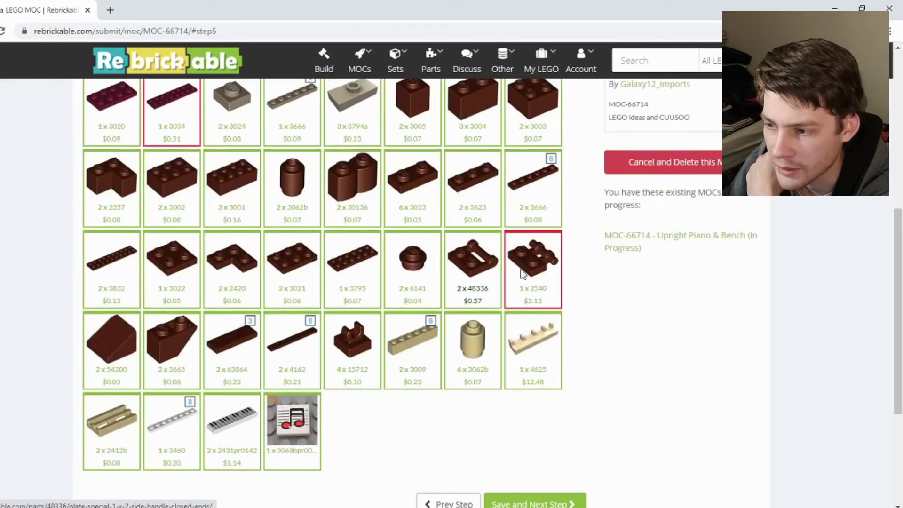
pyautogui.scroll(5, 408, 308)
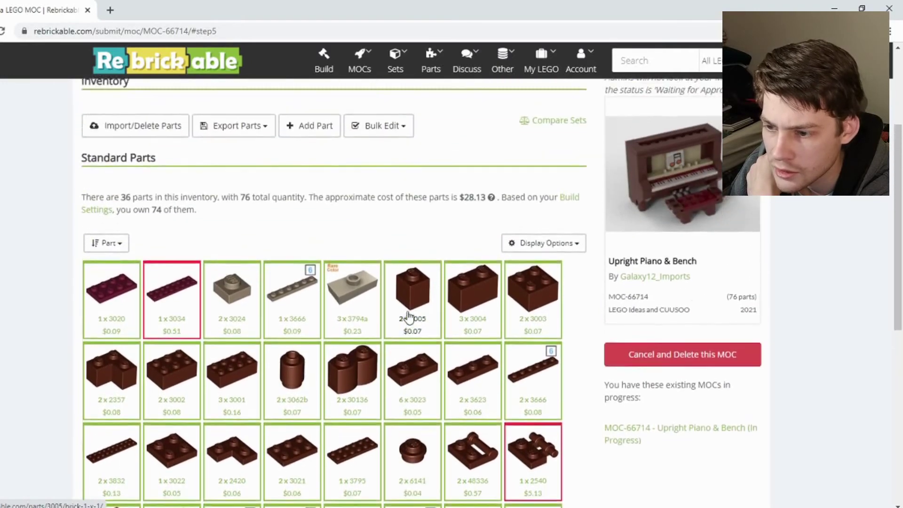
pyautogui.scroll(-5, 408, 318)
pyautogui.scroll(5, 414, 306)
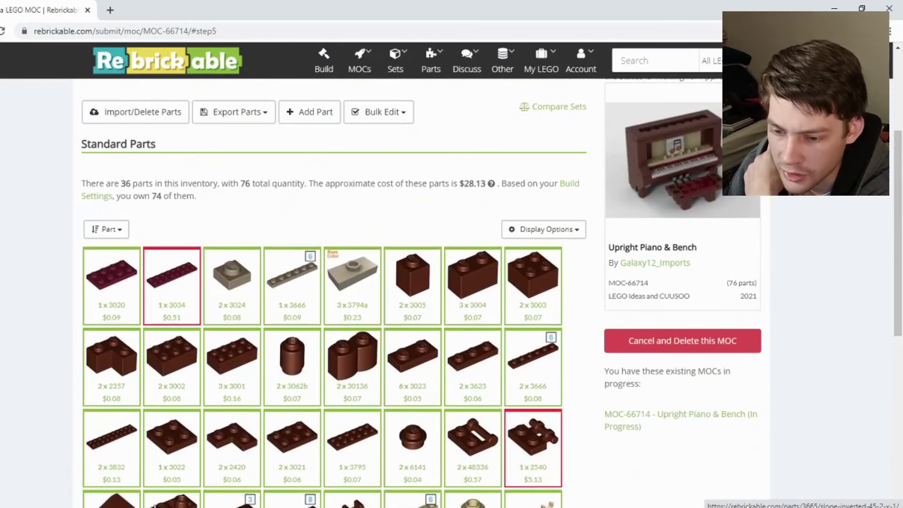
pyautogui.hotkey('alt', 'Tab')
pyautogui.click(381, 349)
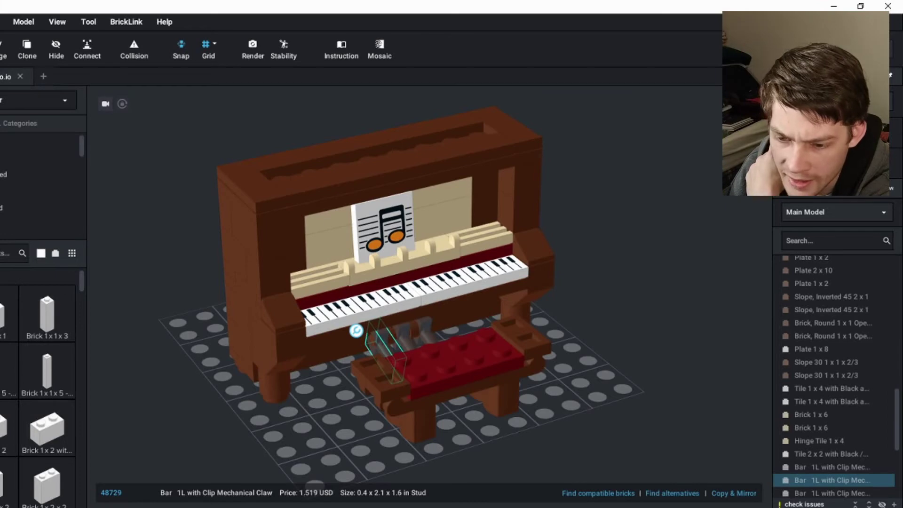
pyautogui.hotkey('alt', 'Tab')
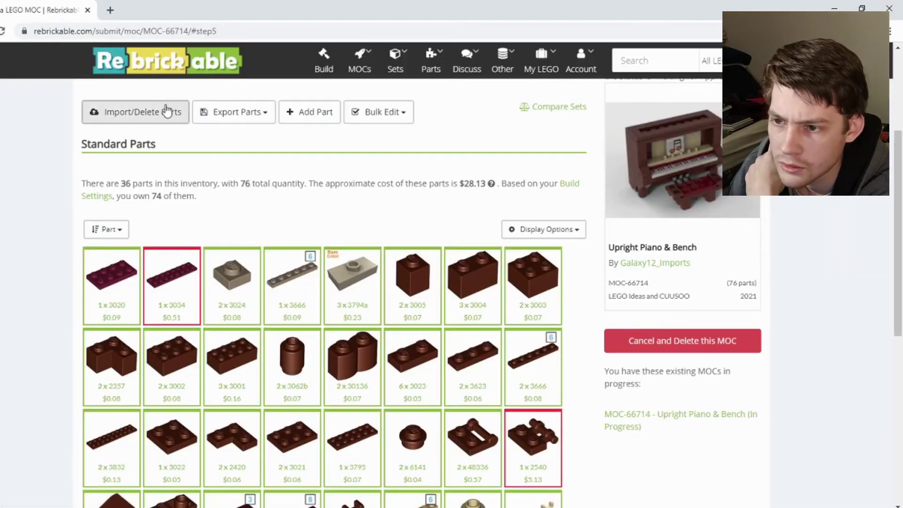
# Add part 48729a Bar 1L with Clip in Black, quantity 3, making 79 pieces
pyautogui.scroll(4, 203, 141)
pyautogui.click(312, 290)
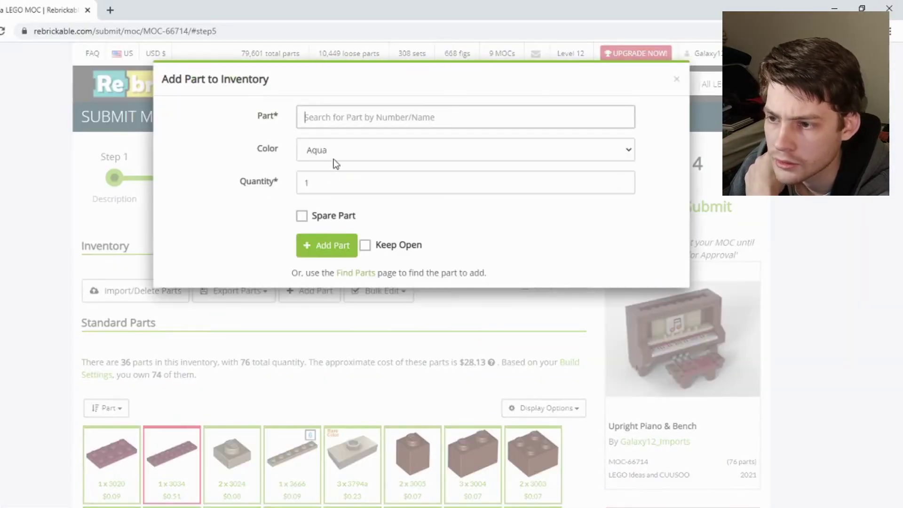
pyautogui.write('48729a')
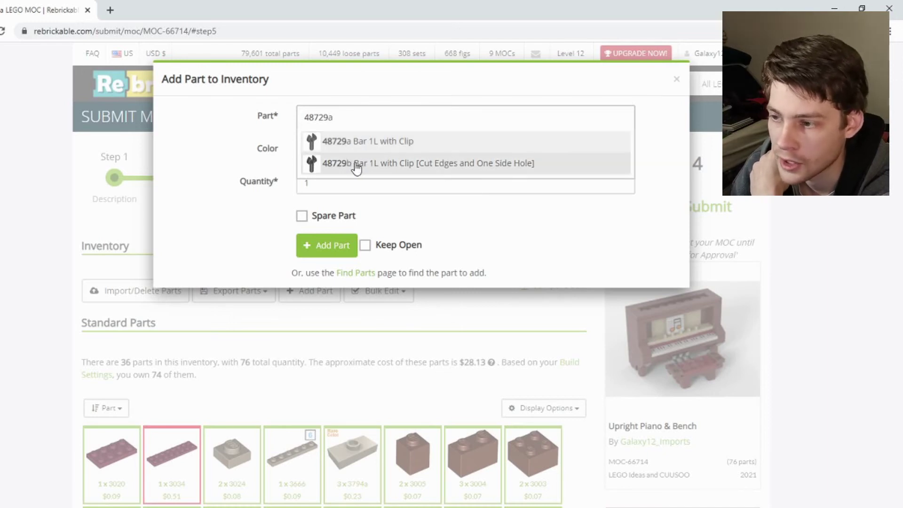
pyautogui.click(386, 146)
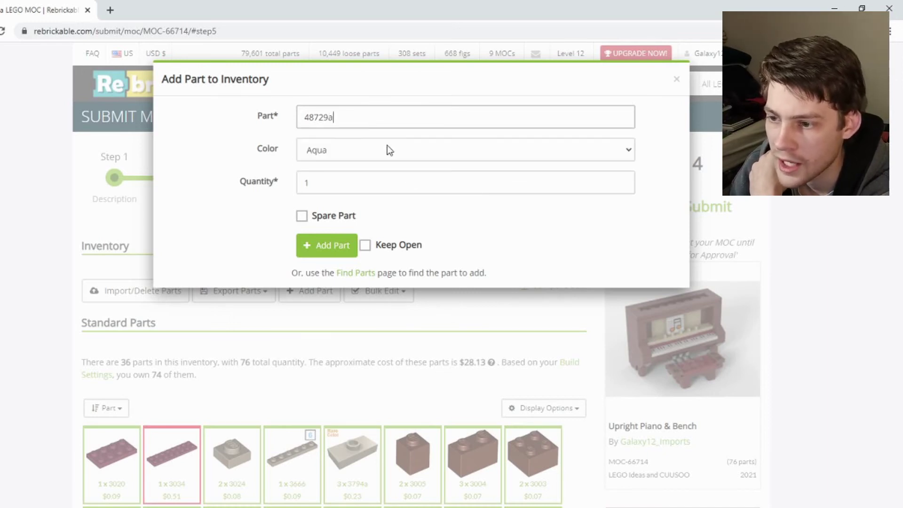
pyautogui.click(357, 186)
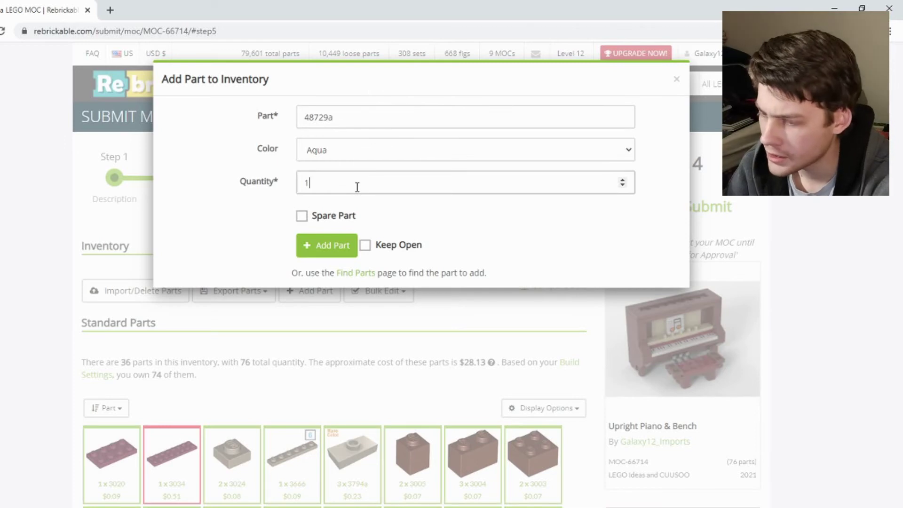
pyautogui.click(560, 155)
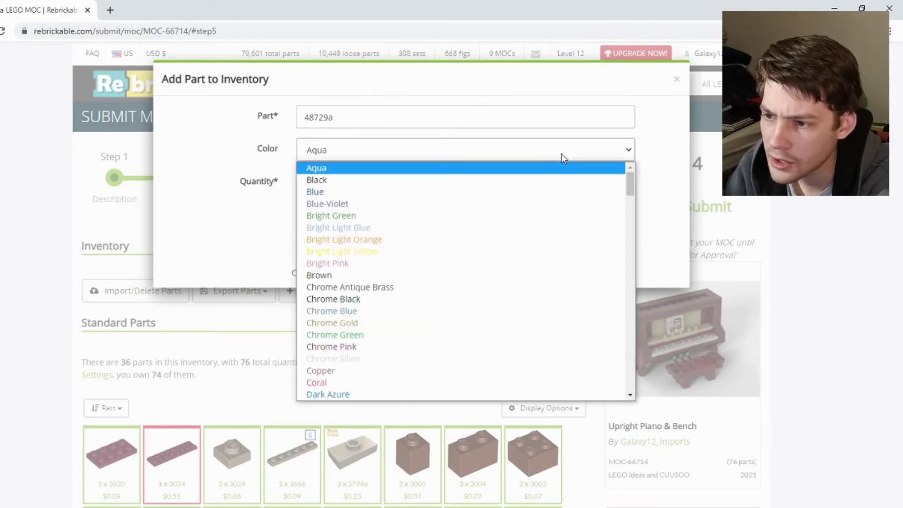
pyautogui.click(365, 179)
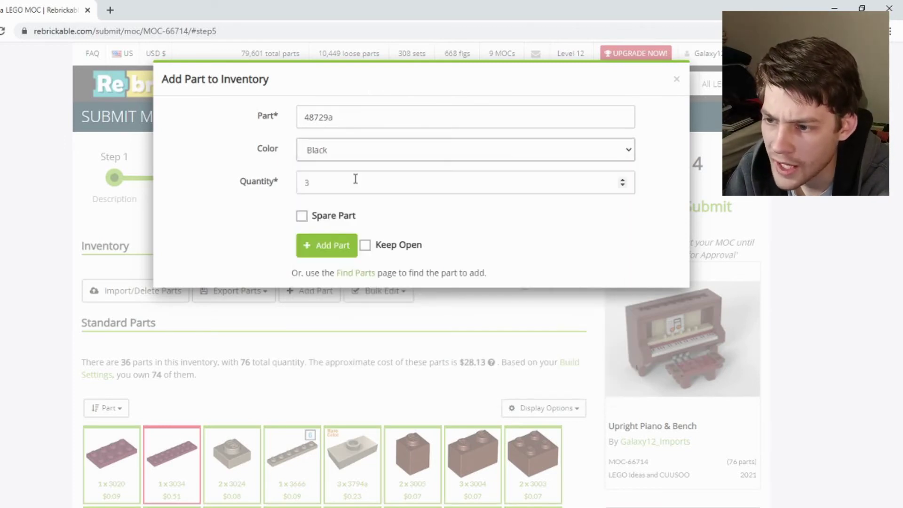
pyautogui.click(332, 250)
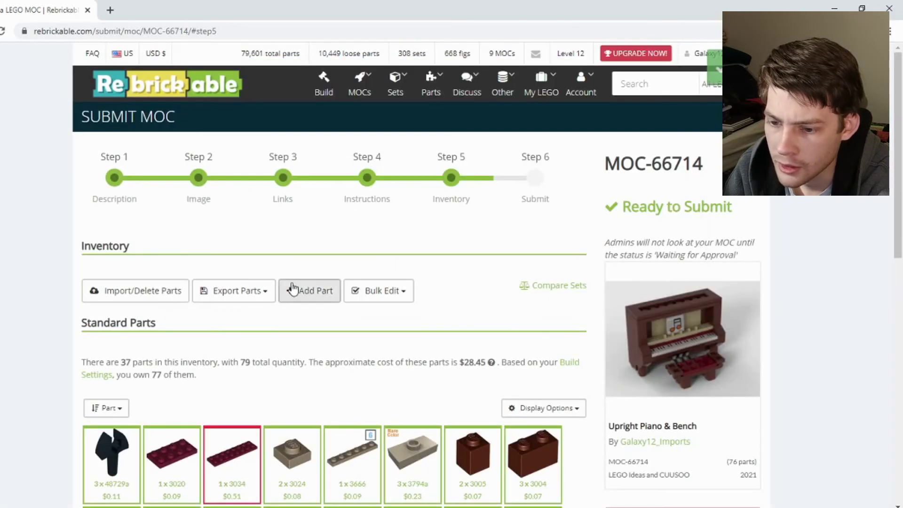
# Recolour the 48729a bar entry to Metallic Silver (7) and save the part
pyautogui.scroll(-4, 158, 273)
pyautogui.click(111, 275)
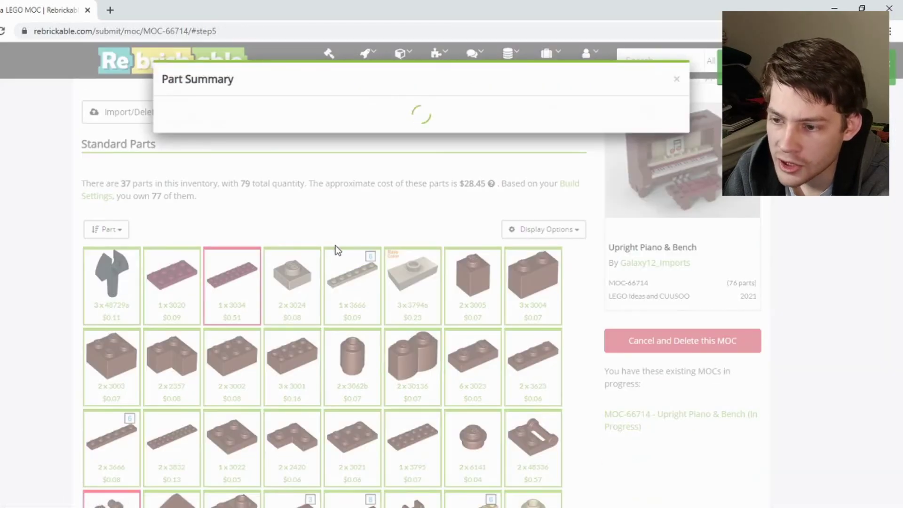
pyautogui.scroll(-2, 281, 325)
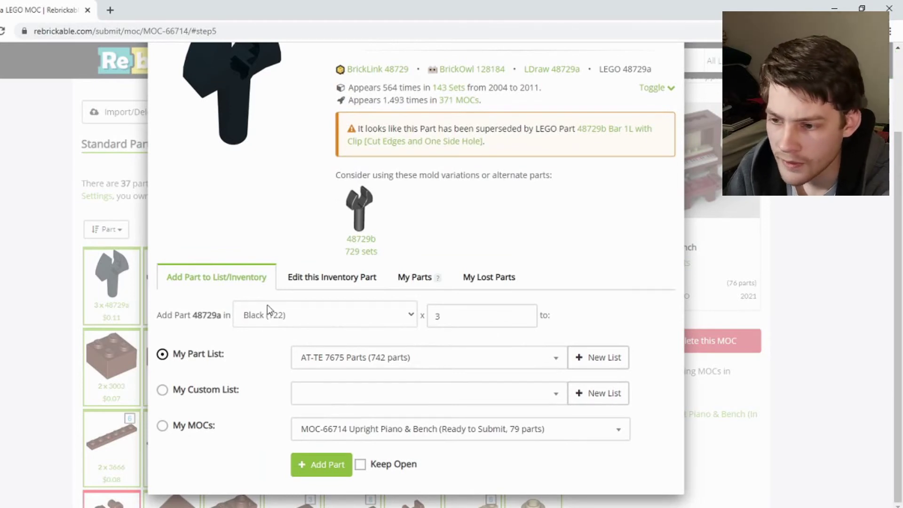
pyautogui.click(312, 277)
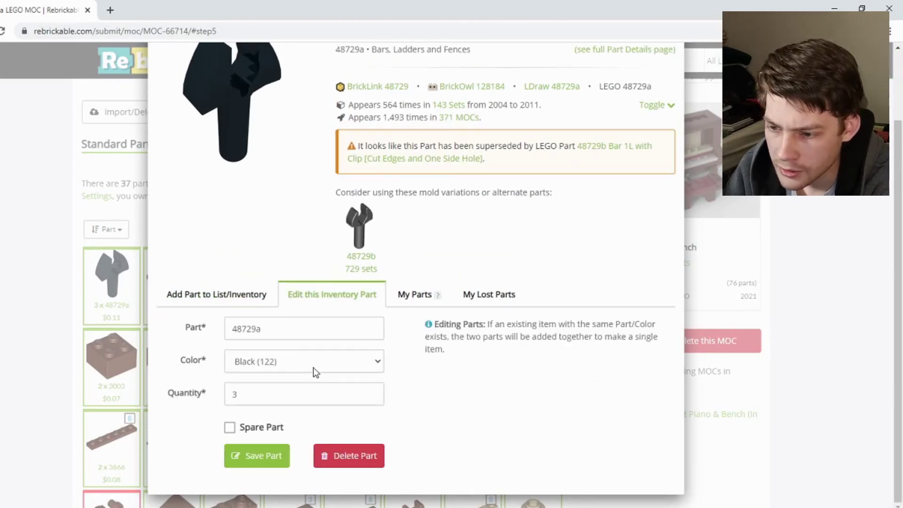
pyautogui.click(320, 365)
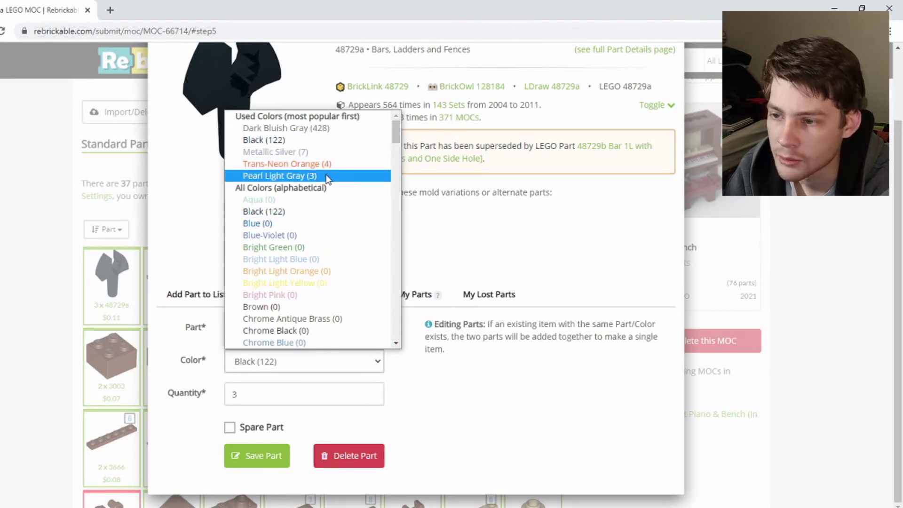
pyautogui.click(318, 152)
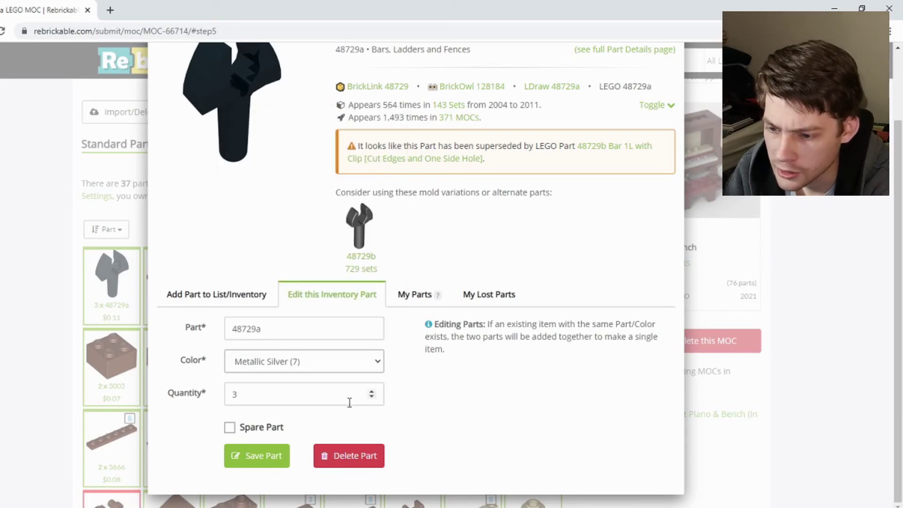
pyautogui.click(256, 455)
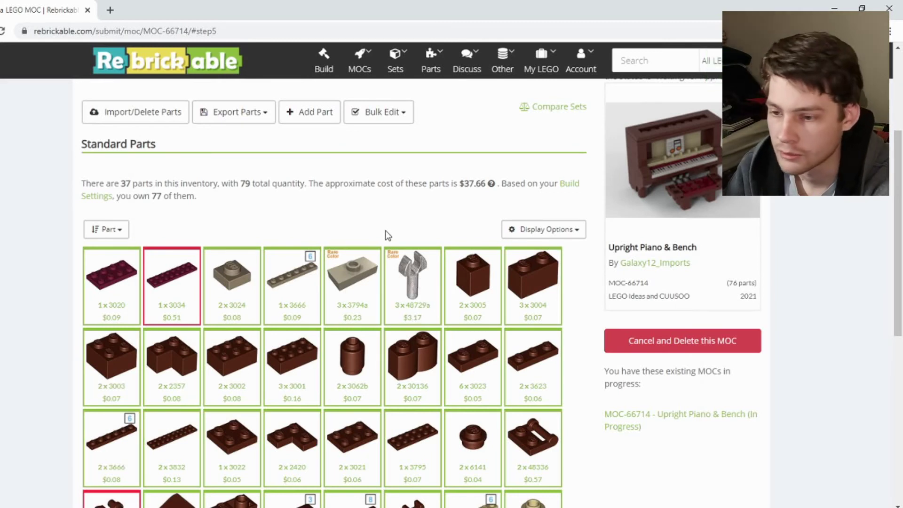
# Review the updated parts grid, still totalling 79 pieces
pyautogui.scroll(-5, 374, 232)
pyautogui.scroll(3, 371, 257)
pyautogui.scroll(-3, 351, 286)
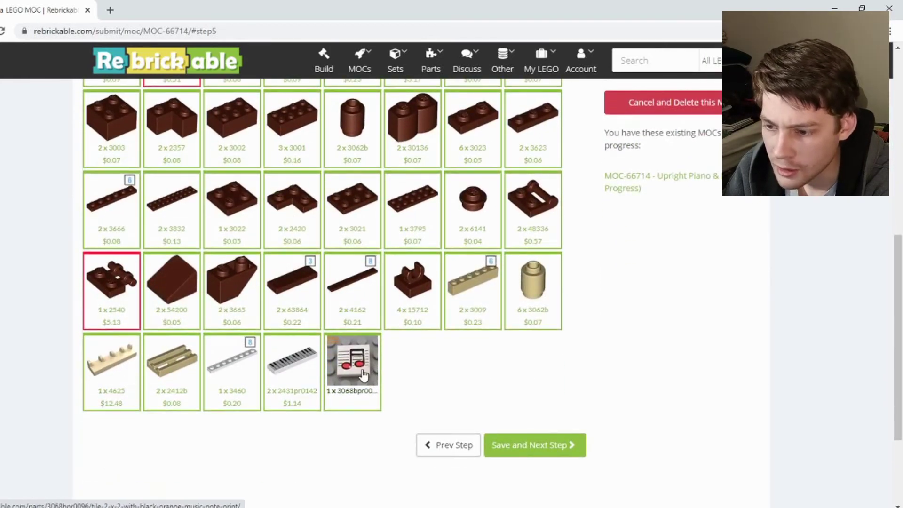
pyautogui.scroll(1, 352, 371)
pyautogui.scroll(2, 327, 283)
pyautogui.scroll(4, 402, 379)
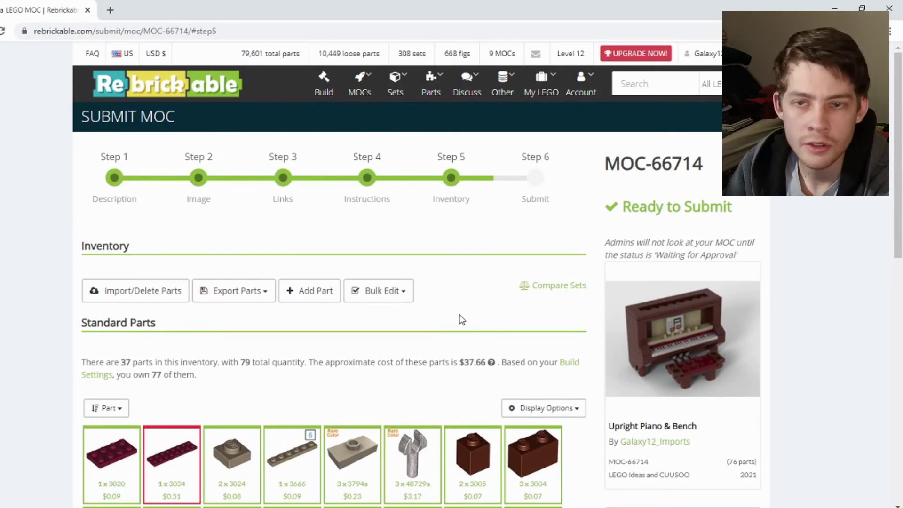
pyautogui.scroll(-8, 470, 339)
# Save the 79-part inventory, advance to Step 6 Submit, and click into the admin notes box
pyautogui.click(529, 387)
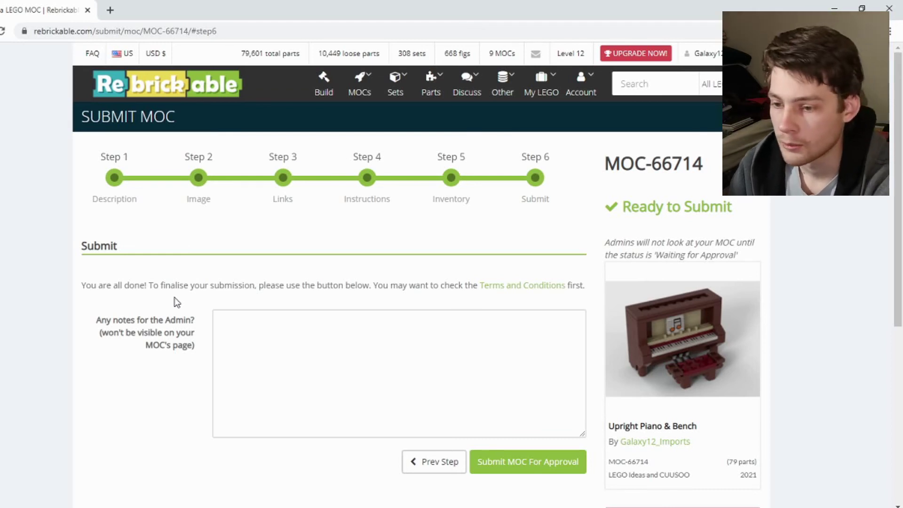
pyautogui.click(235, 331)
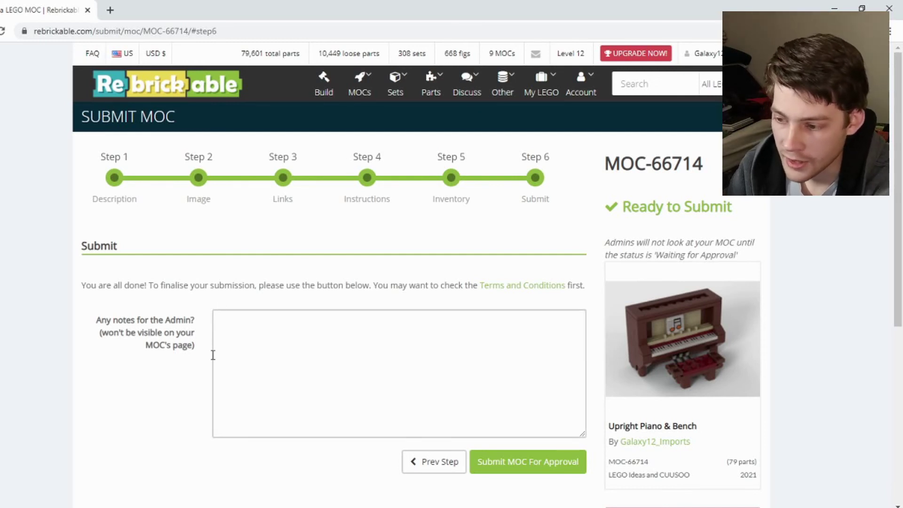
pyautogui.scroll(-1, 221, 369)
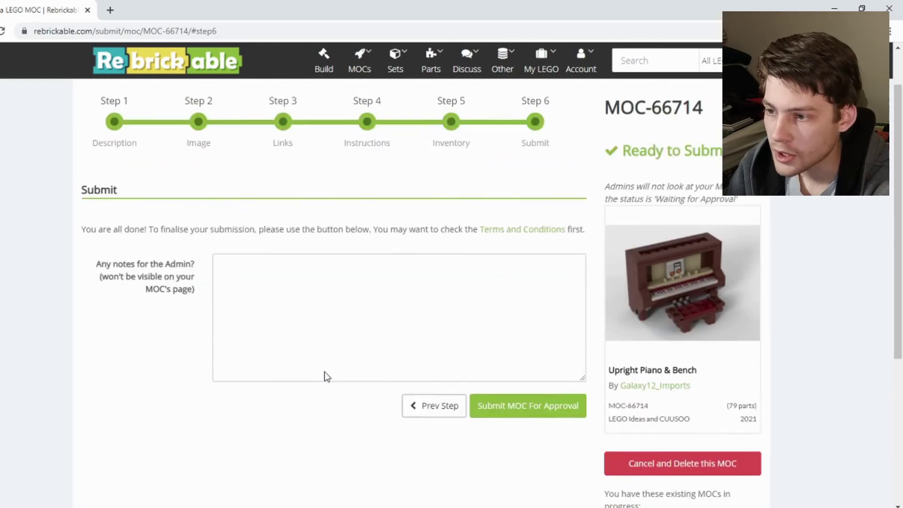
pyautogui.scroll(1, 327, 376)
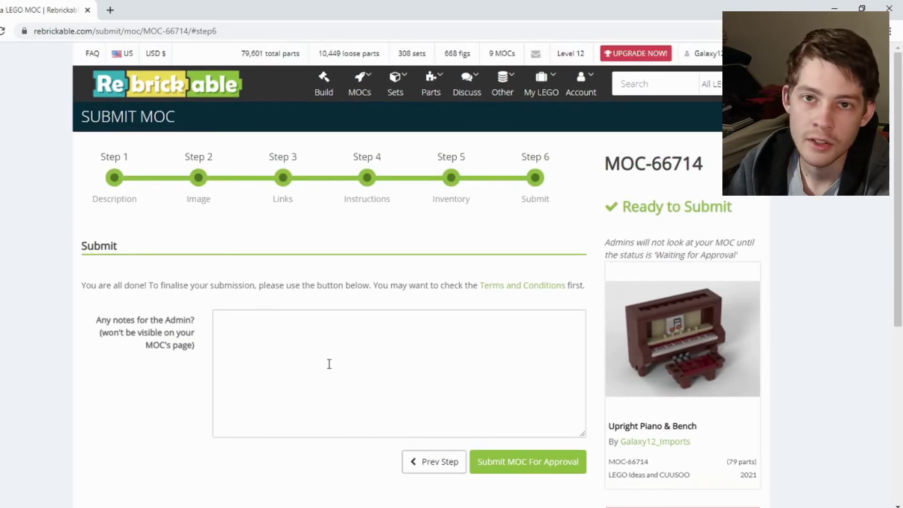
pyautogui.scroll(-2, 329, 365)
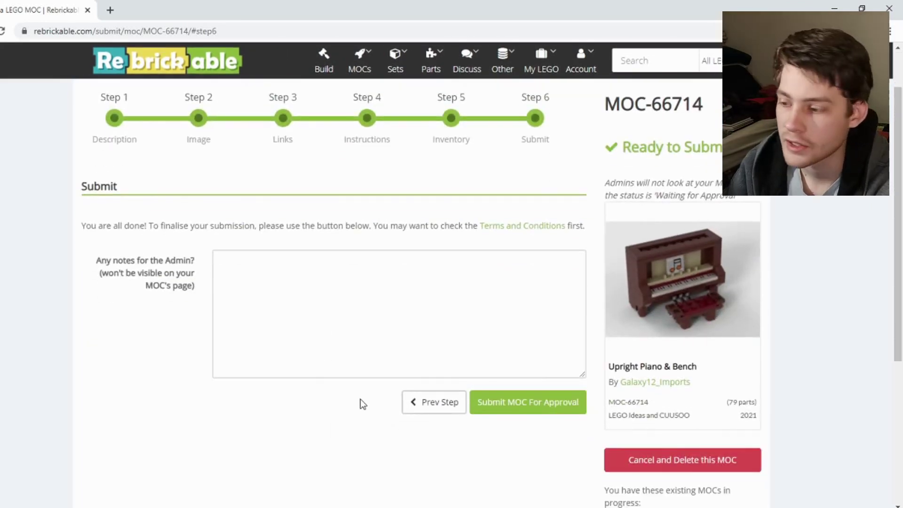
# Submit MOC-66714 for approval, then view its Photos and Inventory tabs
pyautogui.click(533, 409)
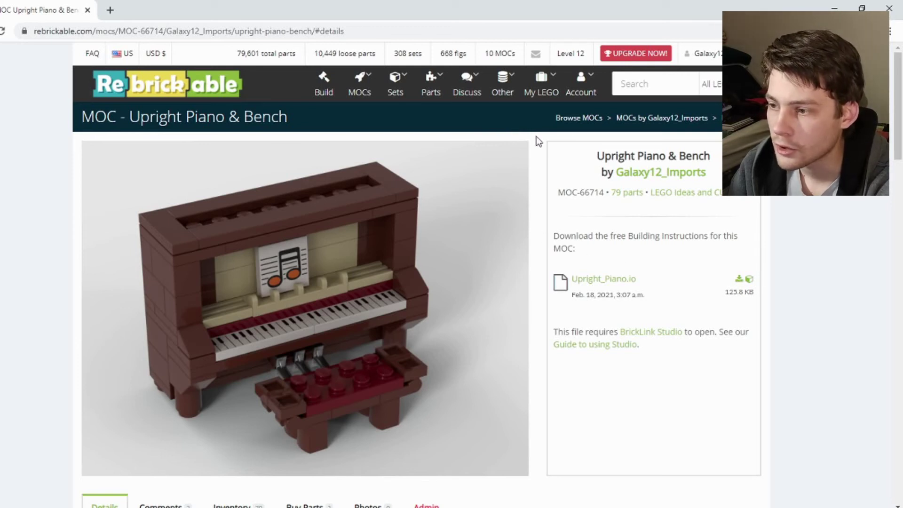
pyautogui.scroll(-1, 547, 155)
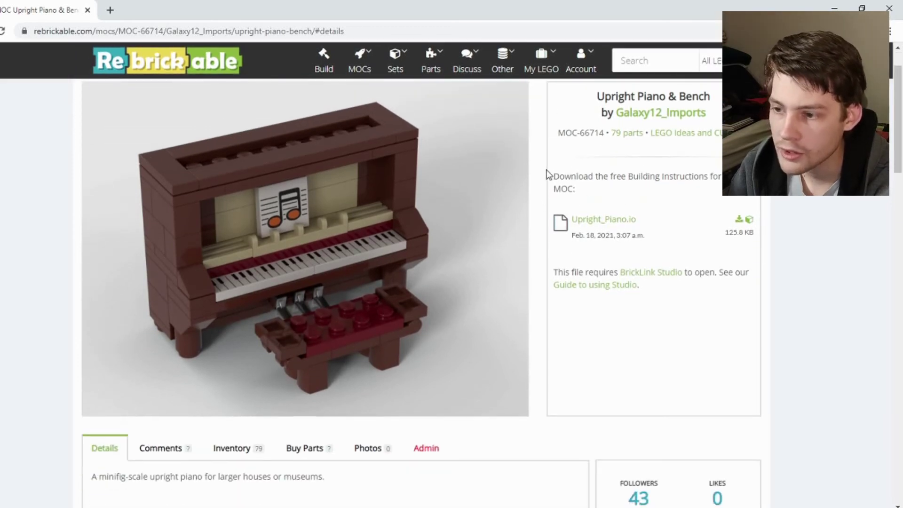
pyautogui.scroll(1, 546, 176)
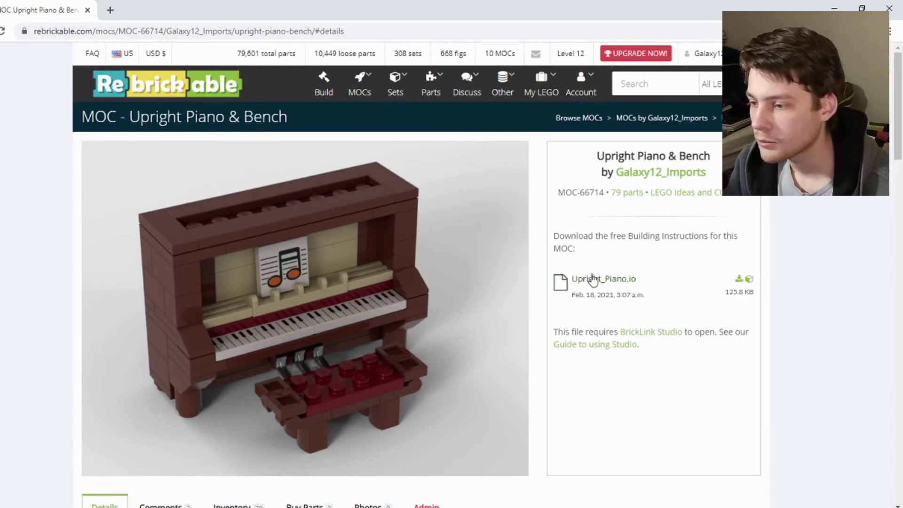
pyautogui.scroll(-5, 588, 280)
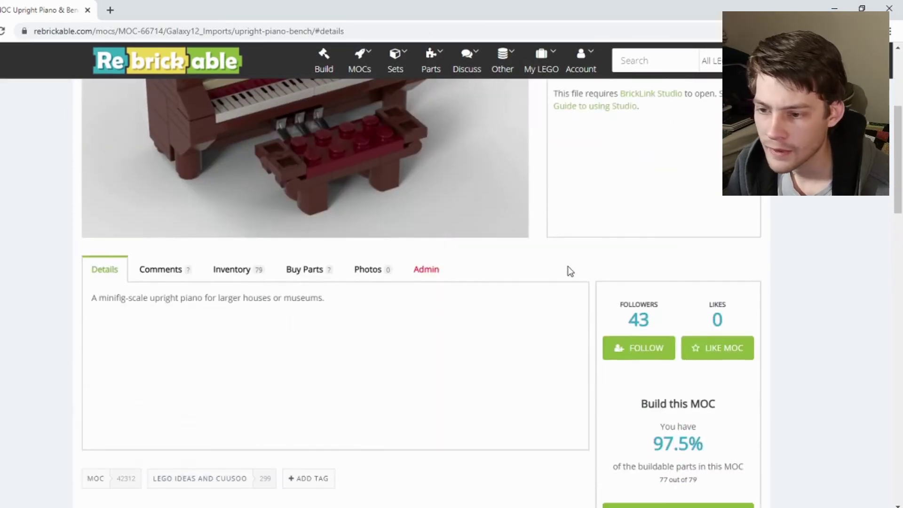
pyautogui.click(366, 274)
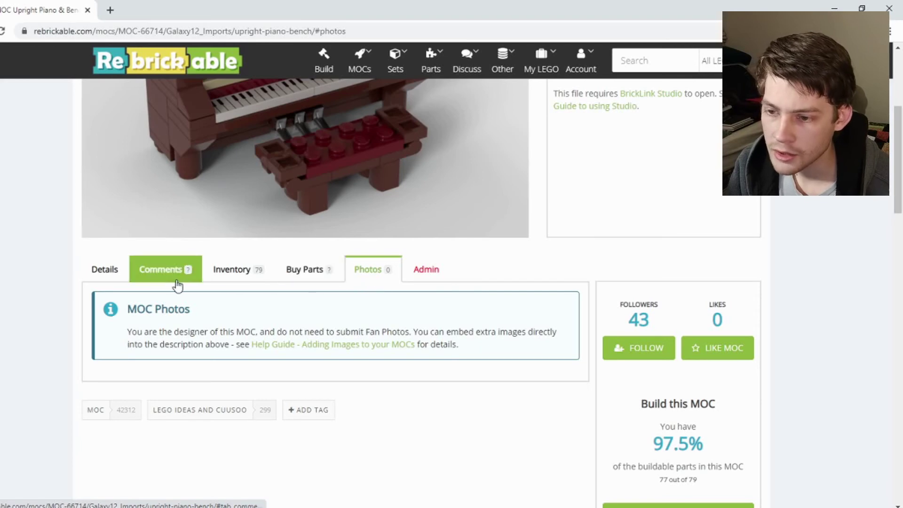
pyautogui.click(235, 279)
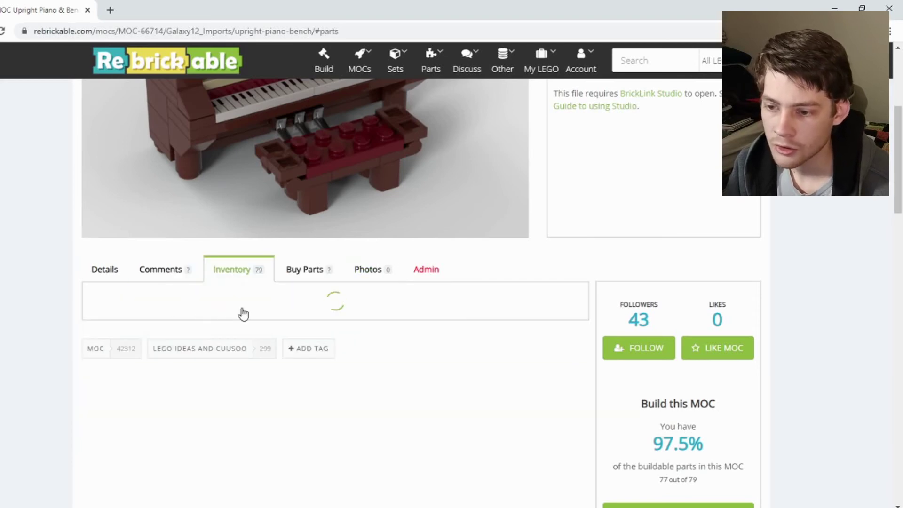
# Sort the published parts inventory by Price and highlight the $37.66 approximate parts cost
pyautogui.scroll(-3, 282, 325)
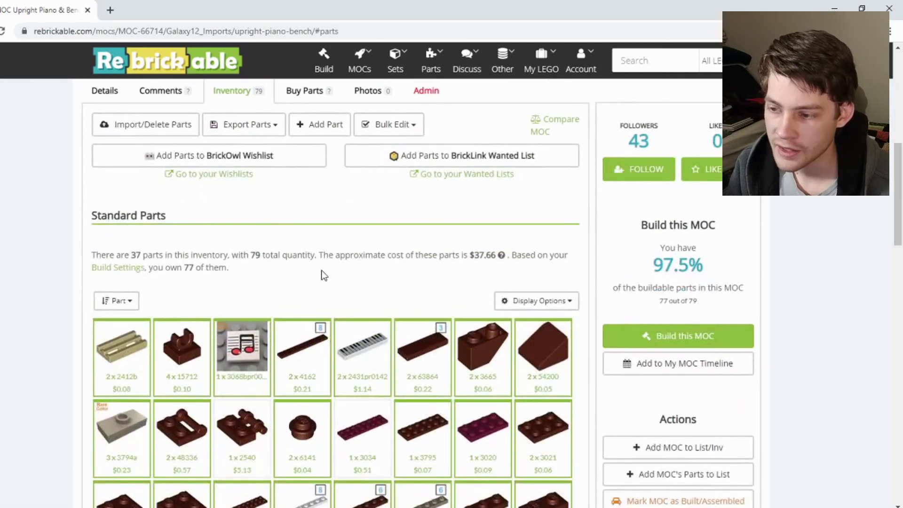
pyautogui.scroll(-3, 305, 301)
pyautogui.scroll(2, 360, 302)
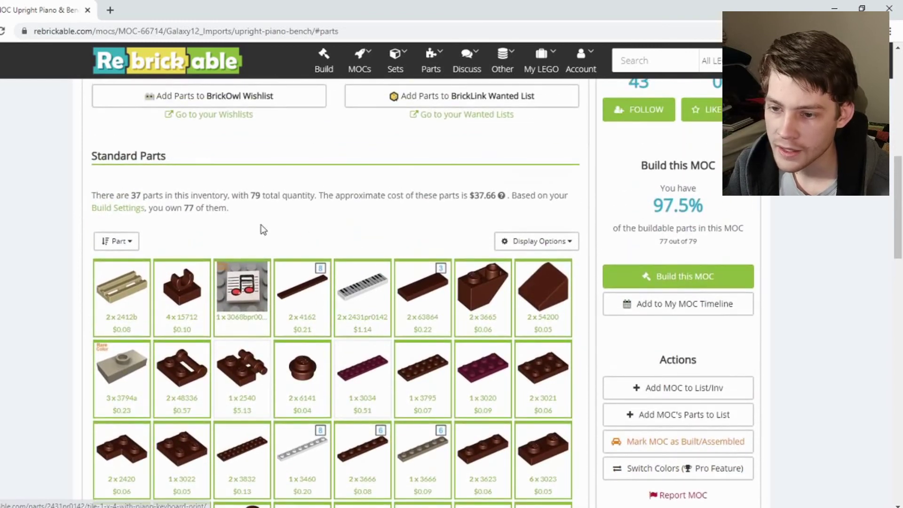
pyautogui.click(117, 241)
pyautogui.click(129, 324)
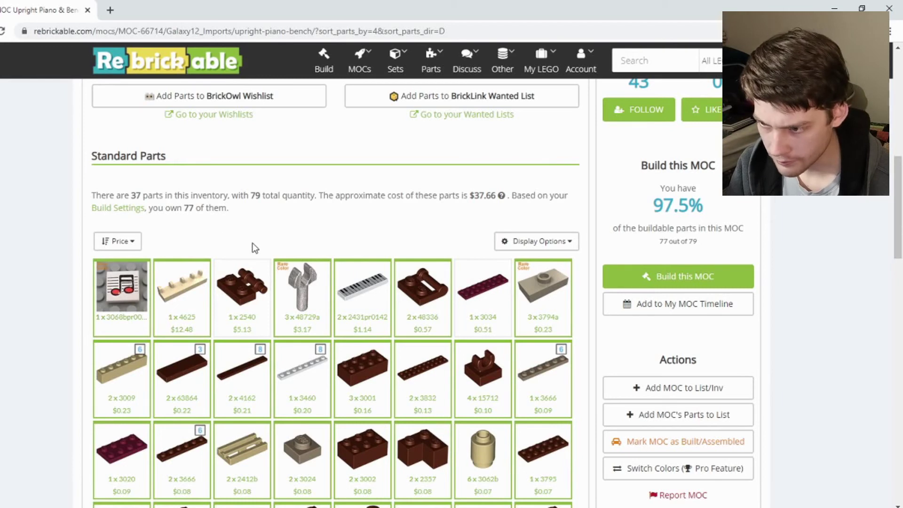
pyautogui.scroll(1, 253, 243)
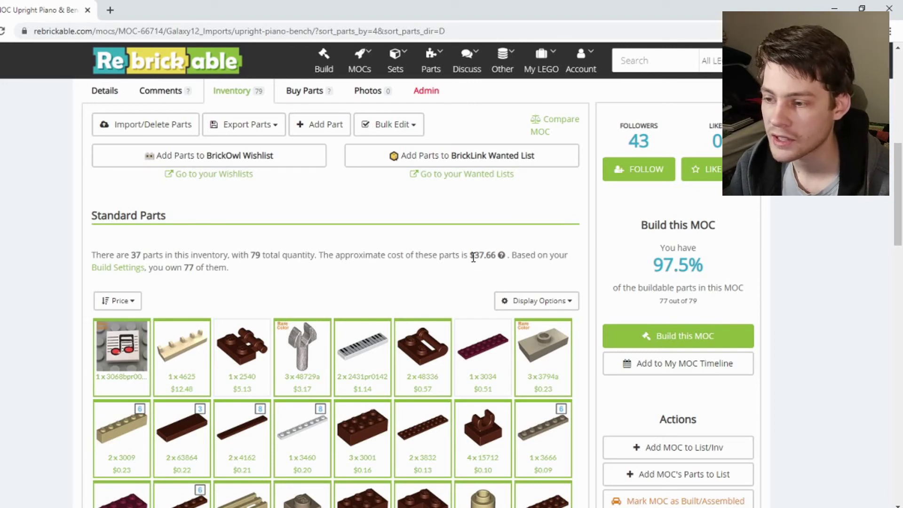
pyautogui.moveTo(470, 256); pyautogui.dragTo(496, 255)
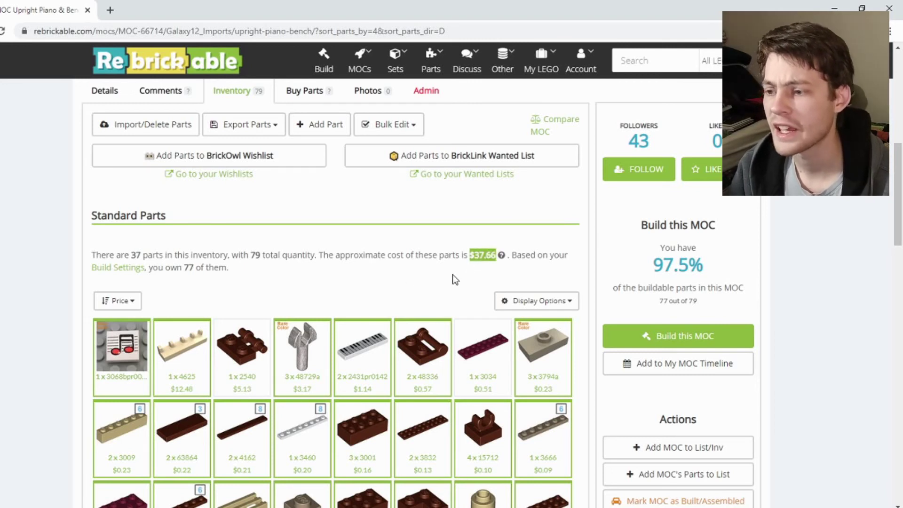
pyautogui.click(452, 275)
pyautogui.scroll(-1, 429, 276)
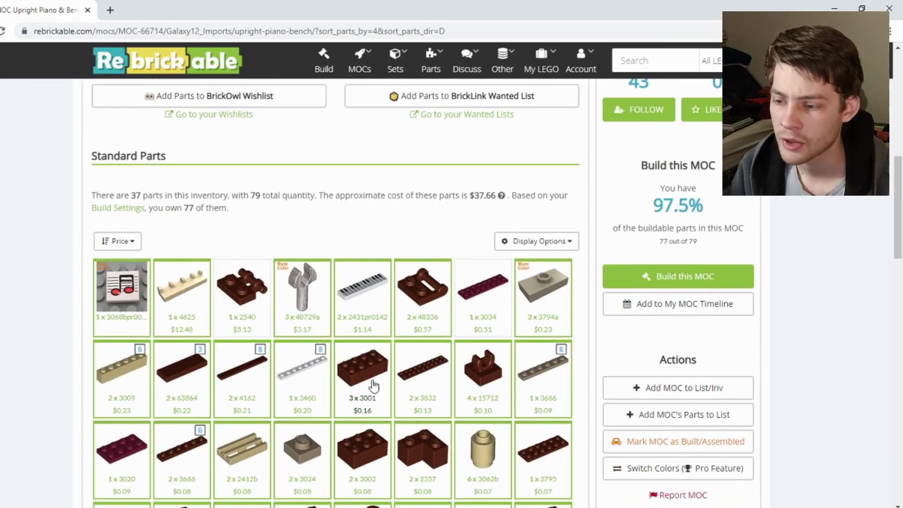
pyautogui.scroll(-5, 360, 369)
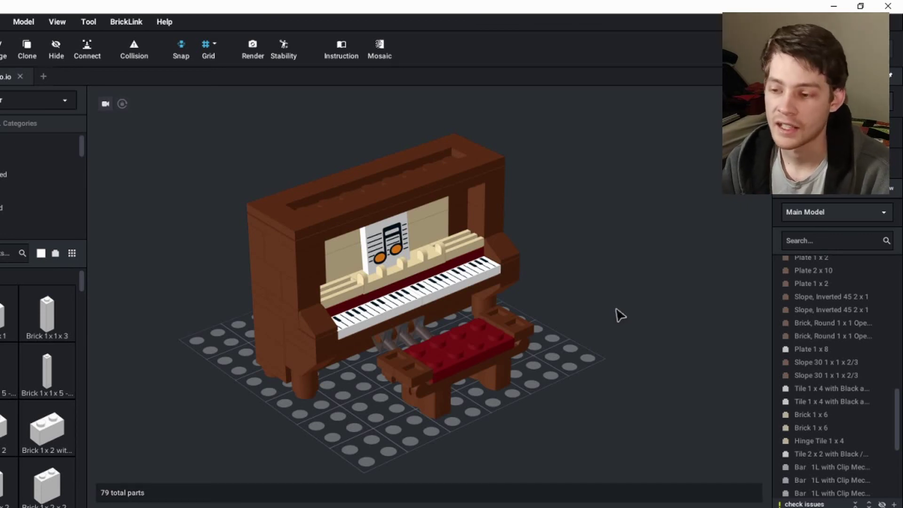
pyautogui.click(159, 502)
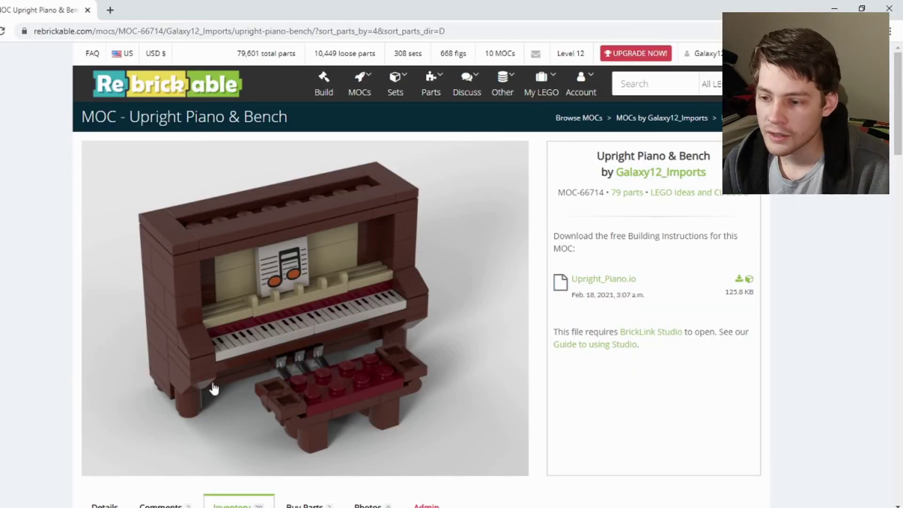
pyautogui.scroll(-5, 211, 388)
pyautogui.scroll(-5, 231, 225)
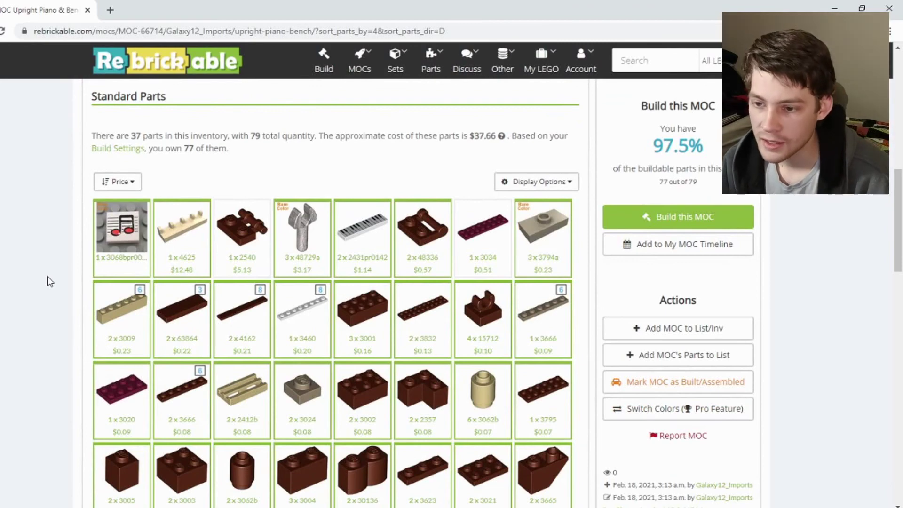
pyautogui.scroll(7, 47, 286)
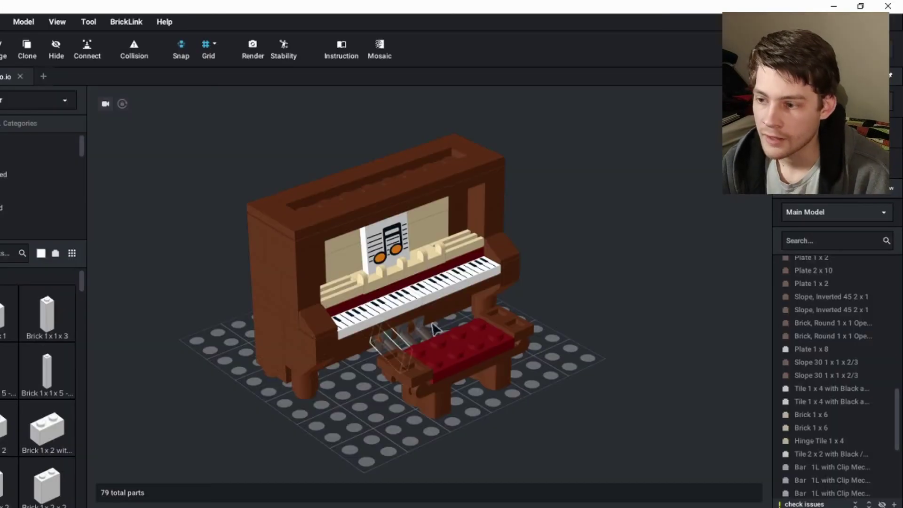
pyautogui.moveTo(433, 325); pyautogui.dragTo(576, 335, button='right')
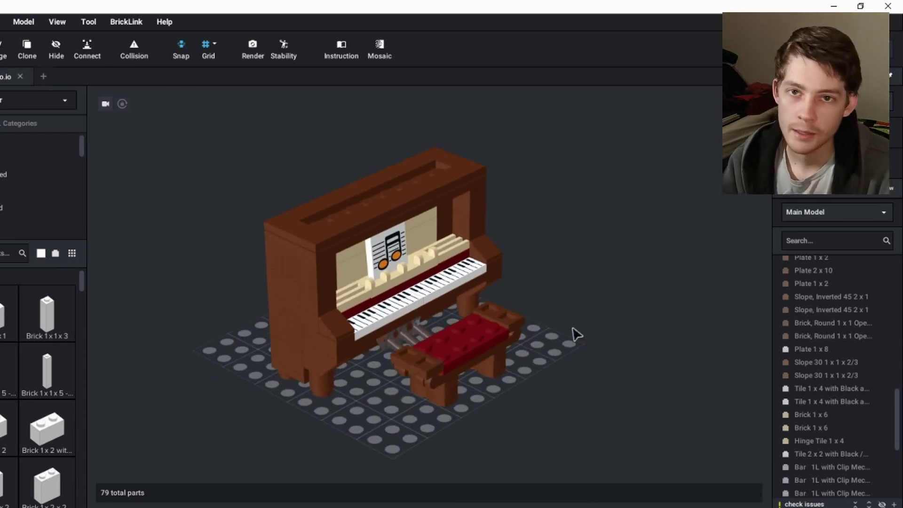
# Zoom in and out on the finished upright piano and bench model to inspect it
pyautogui.scroll(-2, 571, 333)
pyautogui.scroll(4, 583, 331)
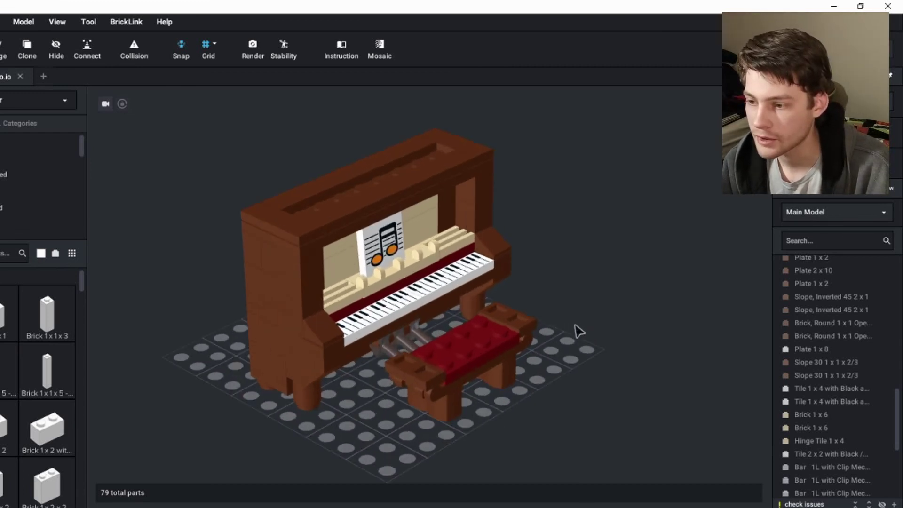
pyautogui.scroll(-3, 583, 341)
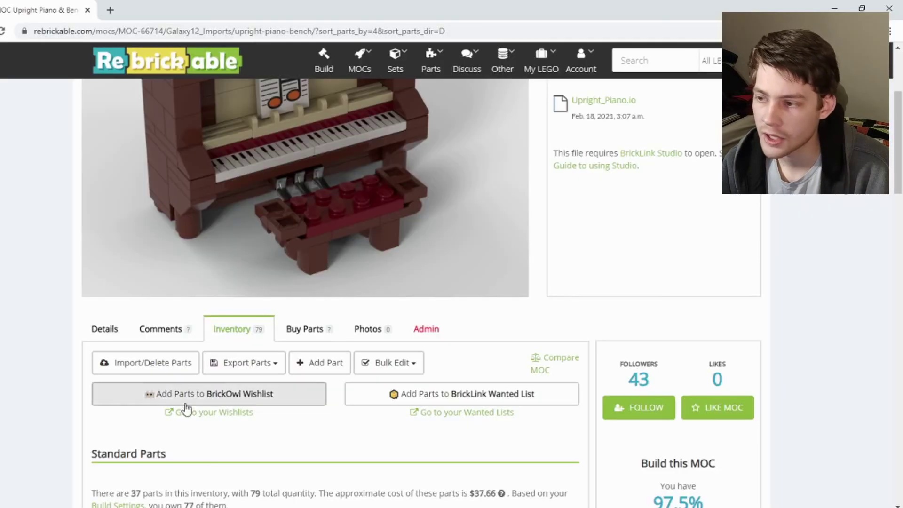
pyautogui.scroll(4, 187, 409)
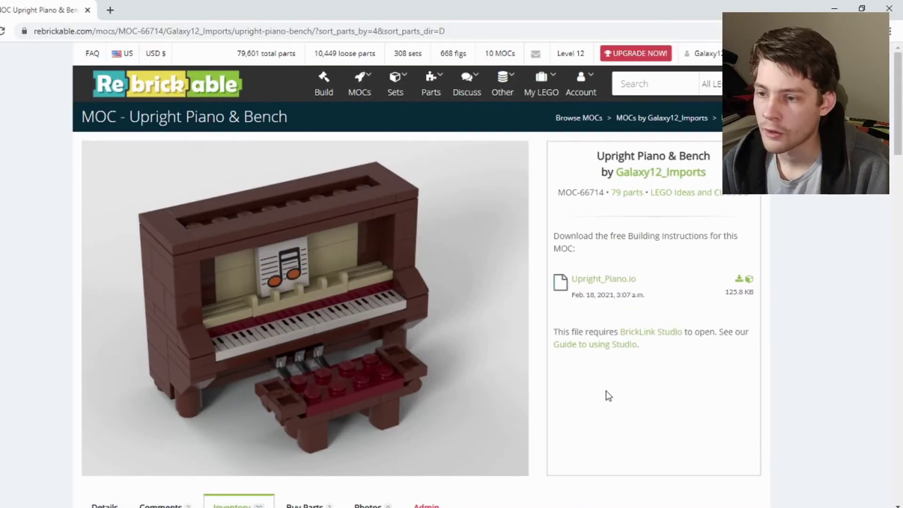